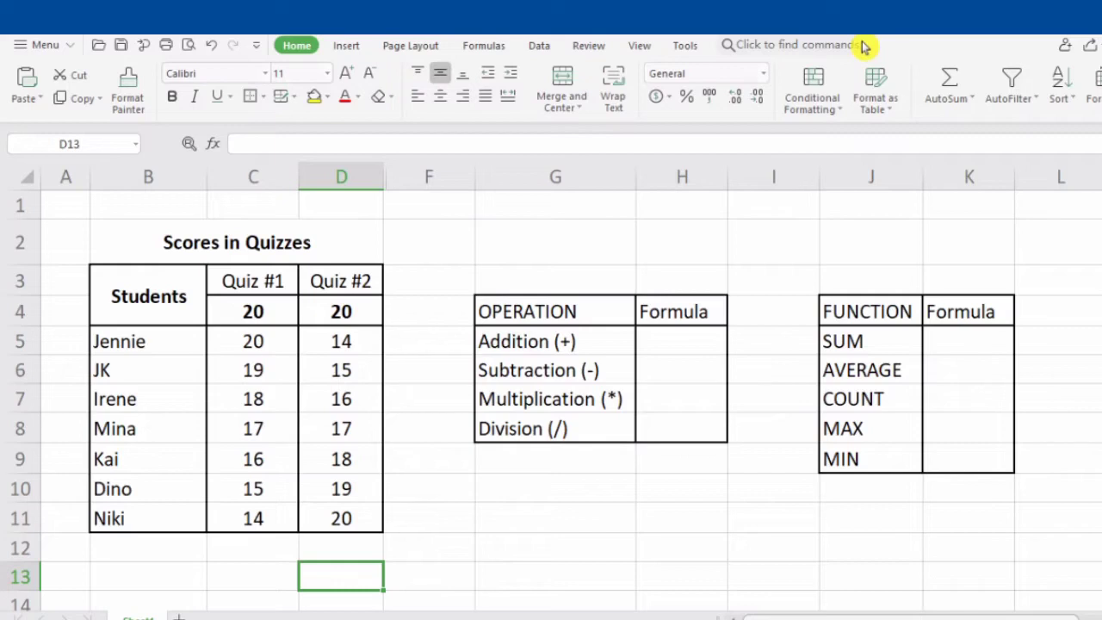
# Step: Review the quiz score table's headings and the four operations listed in G5:G8
pyautogui.click(280, 237)
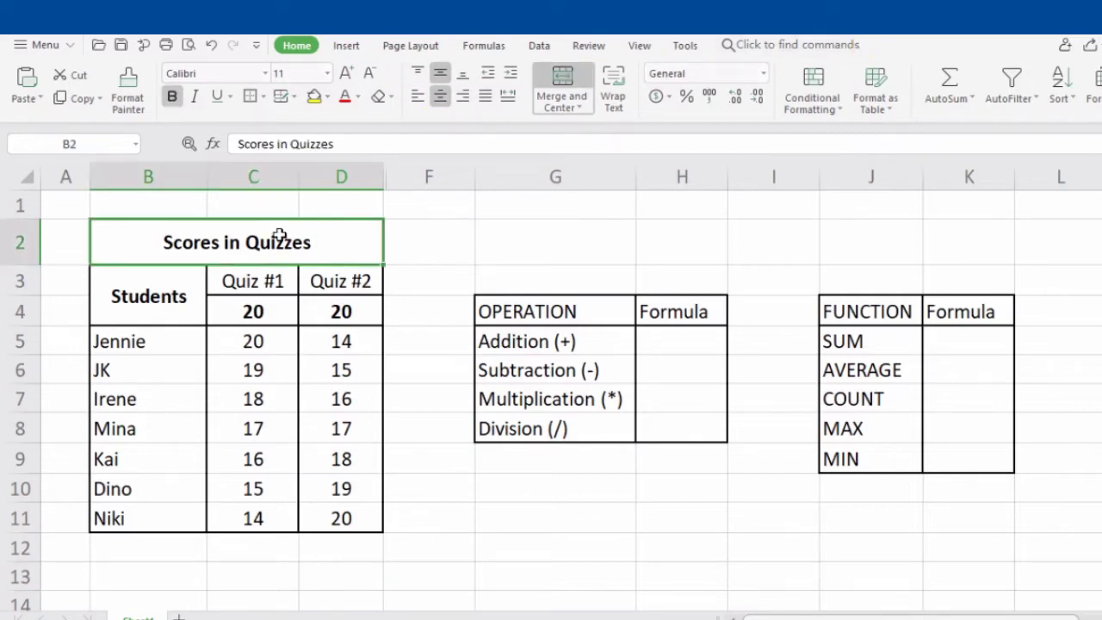
pyautogui.moveTo(229, 244); pyautogui.dragTo(334, 312)
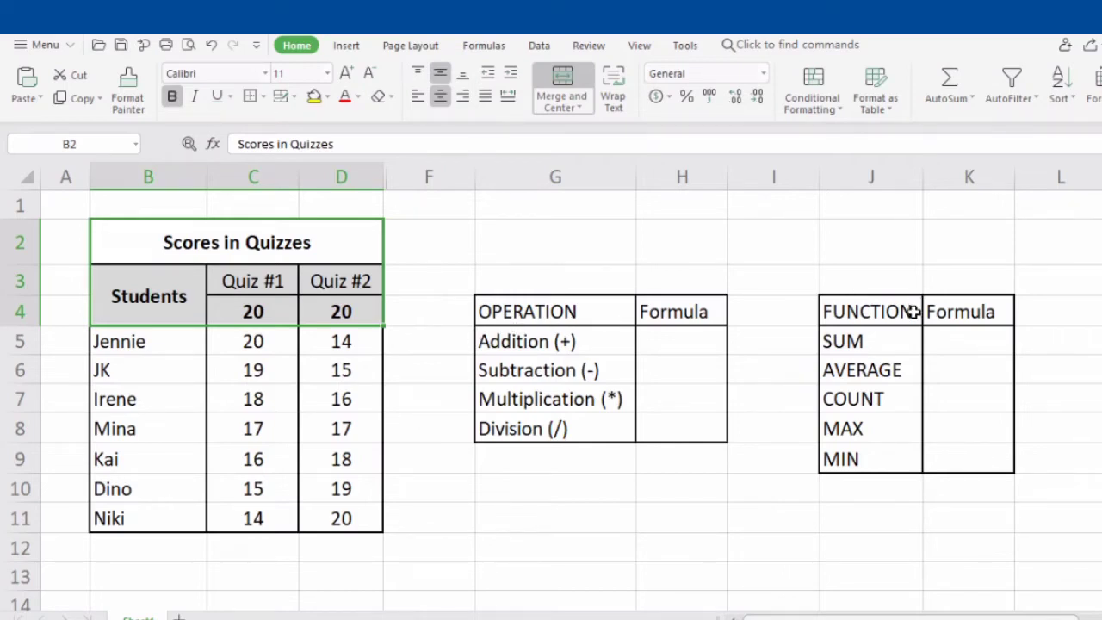
pyautogui.click(772, 583)
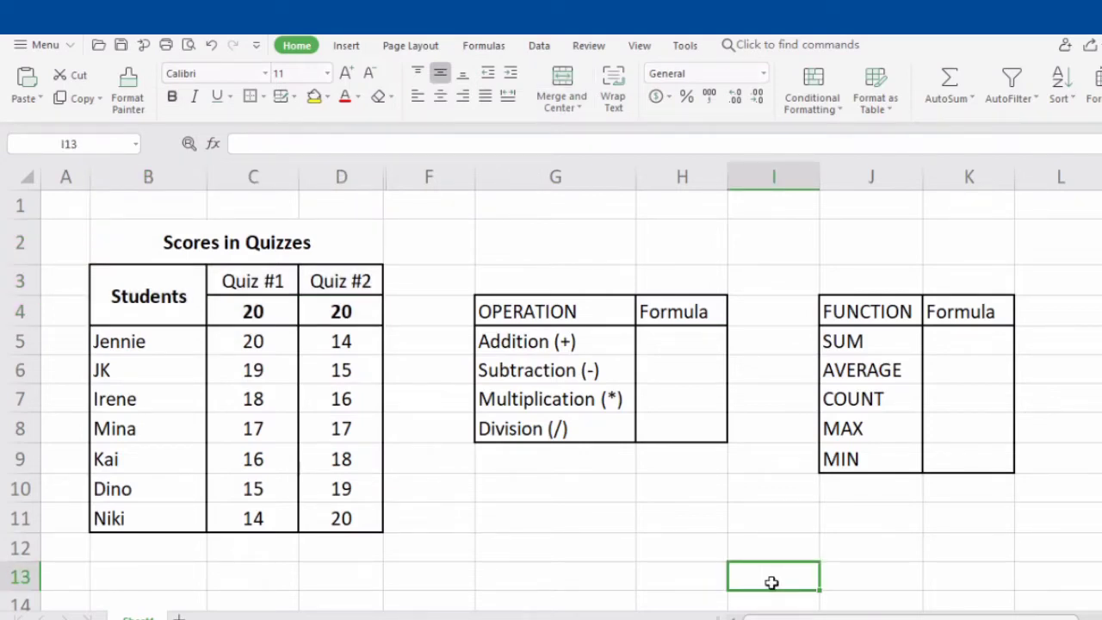
pyautogui.click(604, 341)
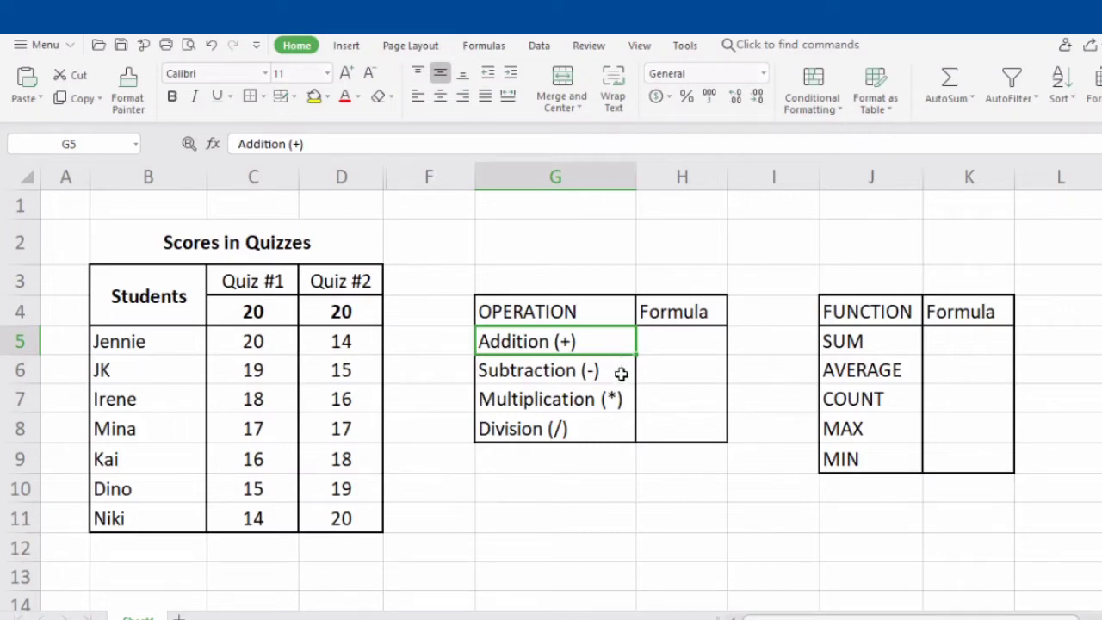
pyautogui.click(621, 373)
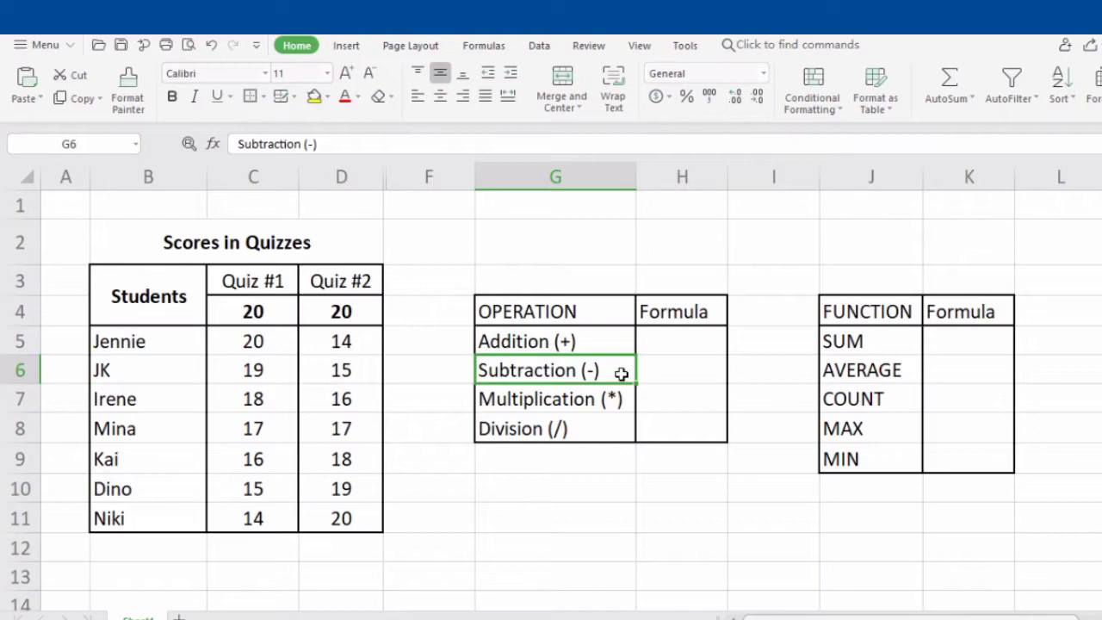
pyautogui.click(631, 404)
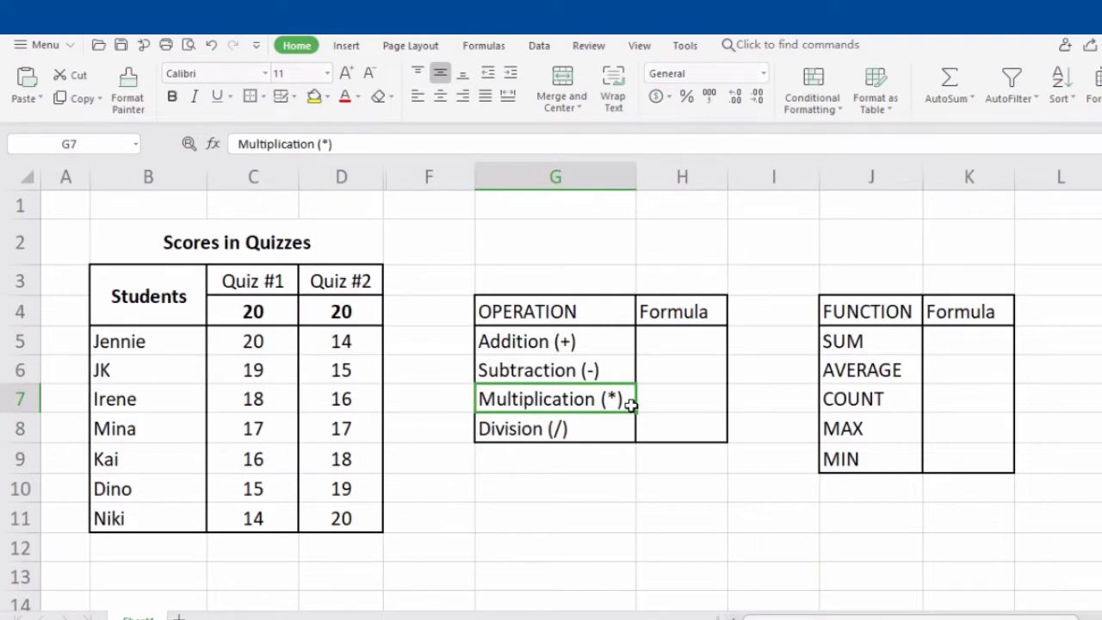
pyautogui.click(622, 430)
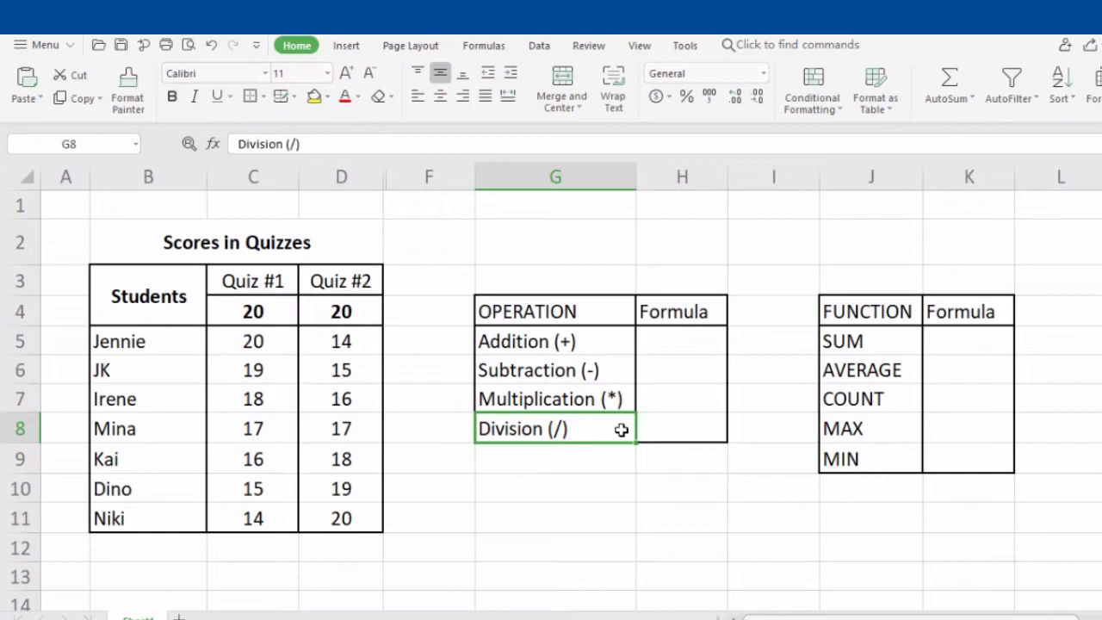
# Step: Enter the formula =c5+d5 in H5 to add the first student's Quiz #1 and Quiz #2 scores
pyautogui.click(692, 349)
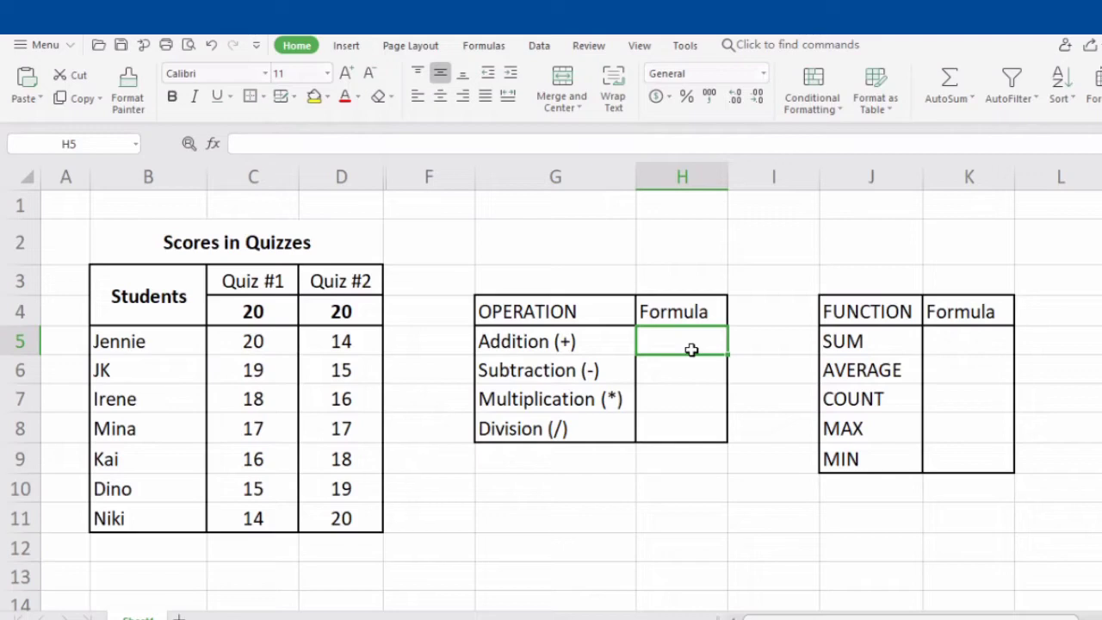
pyautogui.moveTo(237, 342); pyautogui.dragTo(355, 342)
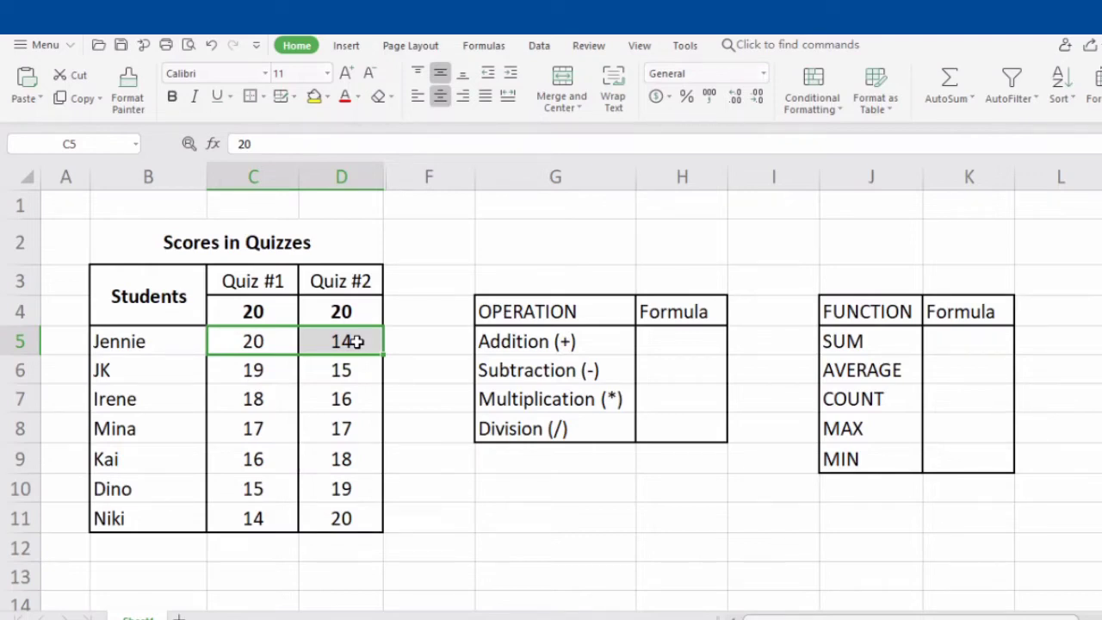
pyautogui.click(657, 344)
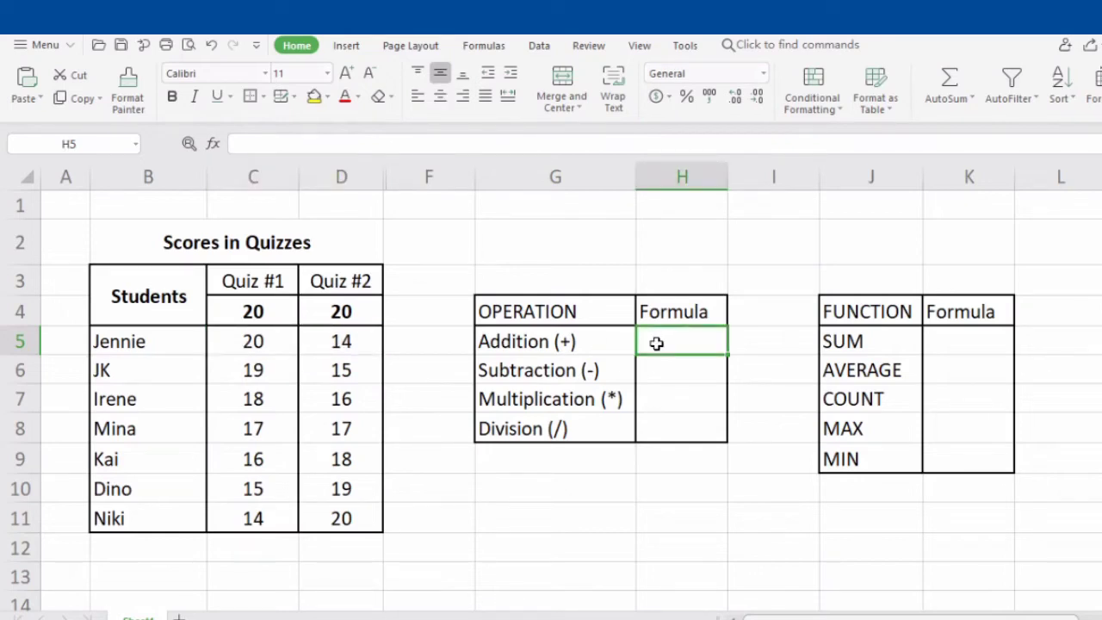
pyautogui.write('=')
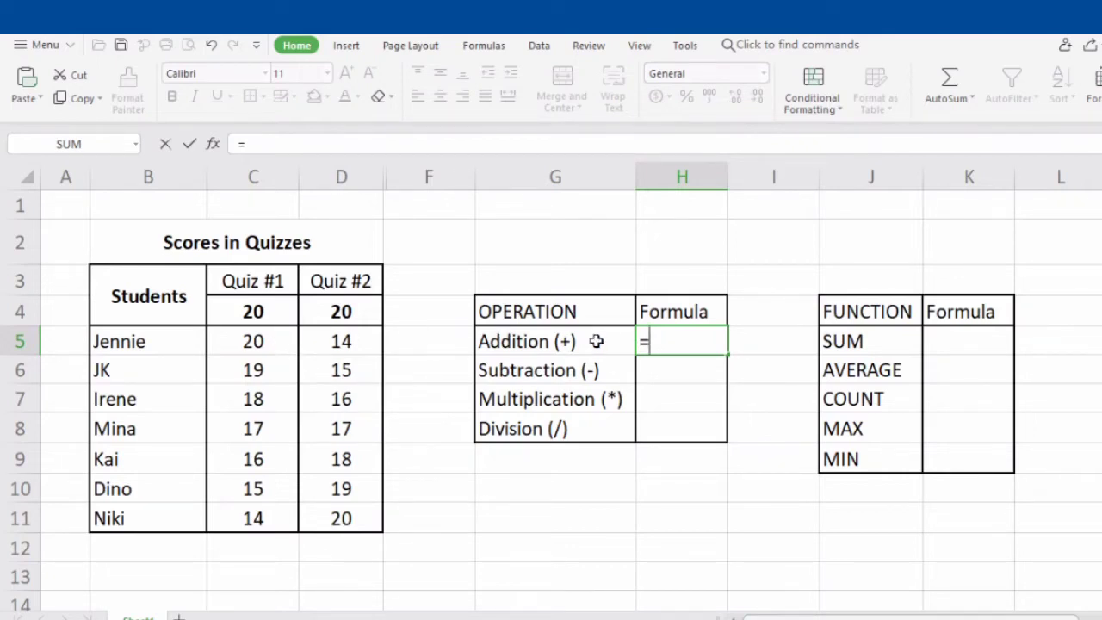
pyautogui.write('c5')
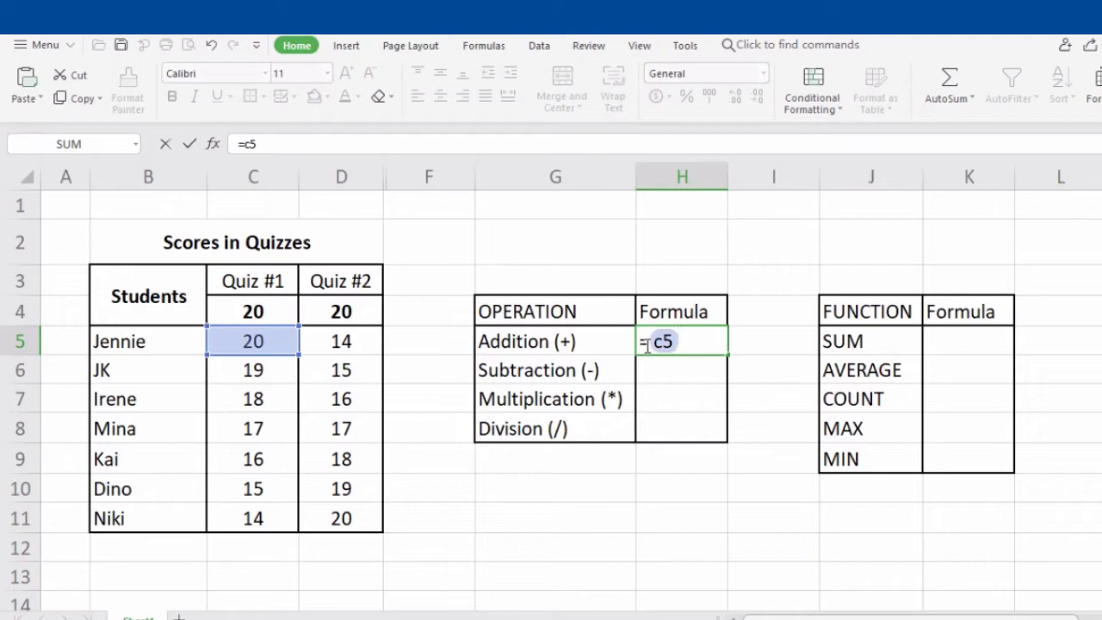
pyautogui.write('+')
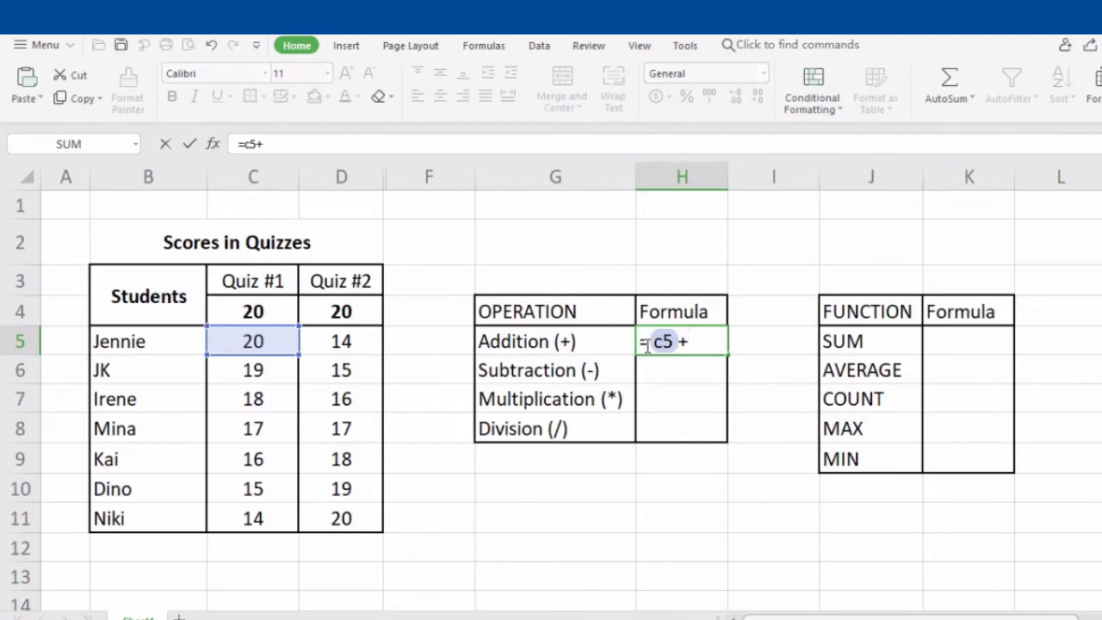
pyautogui.write('d5')
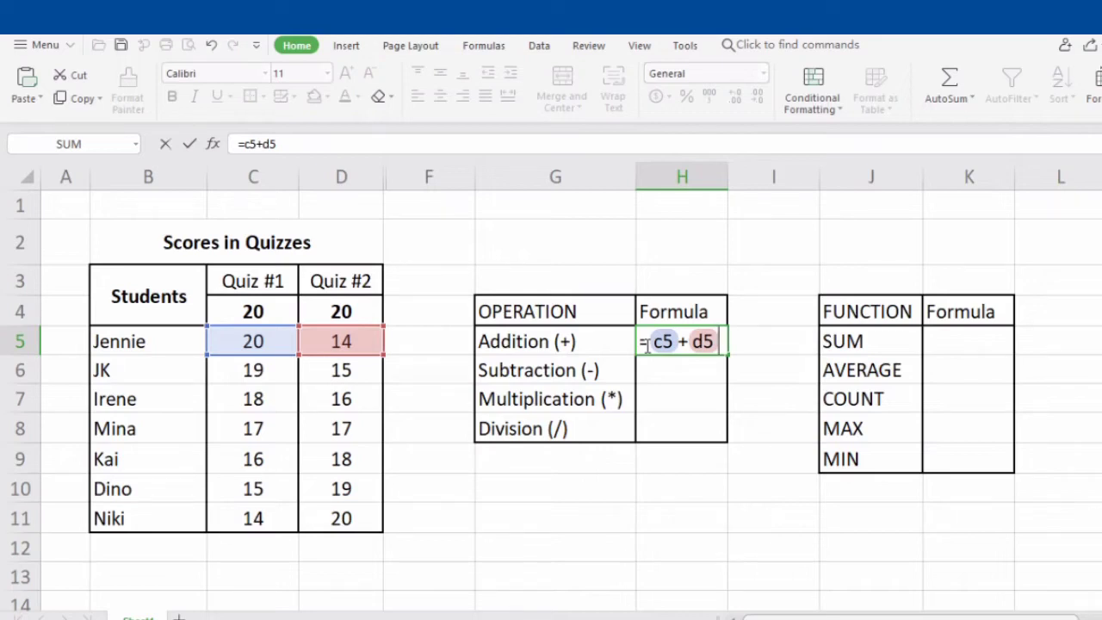
pyautogui.press('Return')
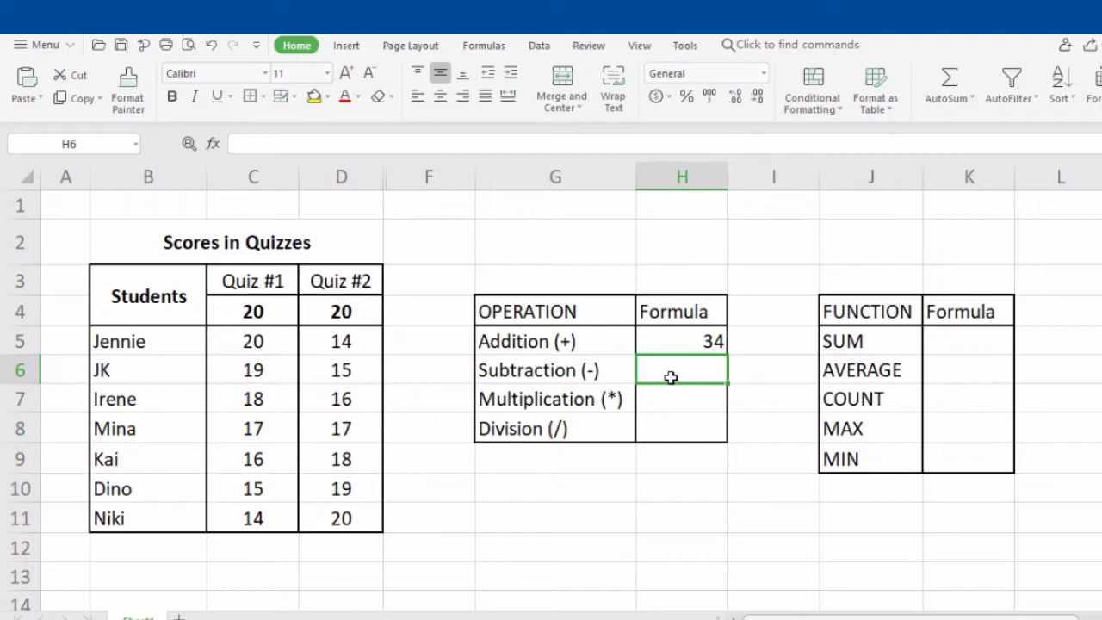
# Step: Enter the formula =c6-d6 in H6 to subtract the second student's Quiz #2 score from the Quiz #1 score
pyautogui.write('=')
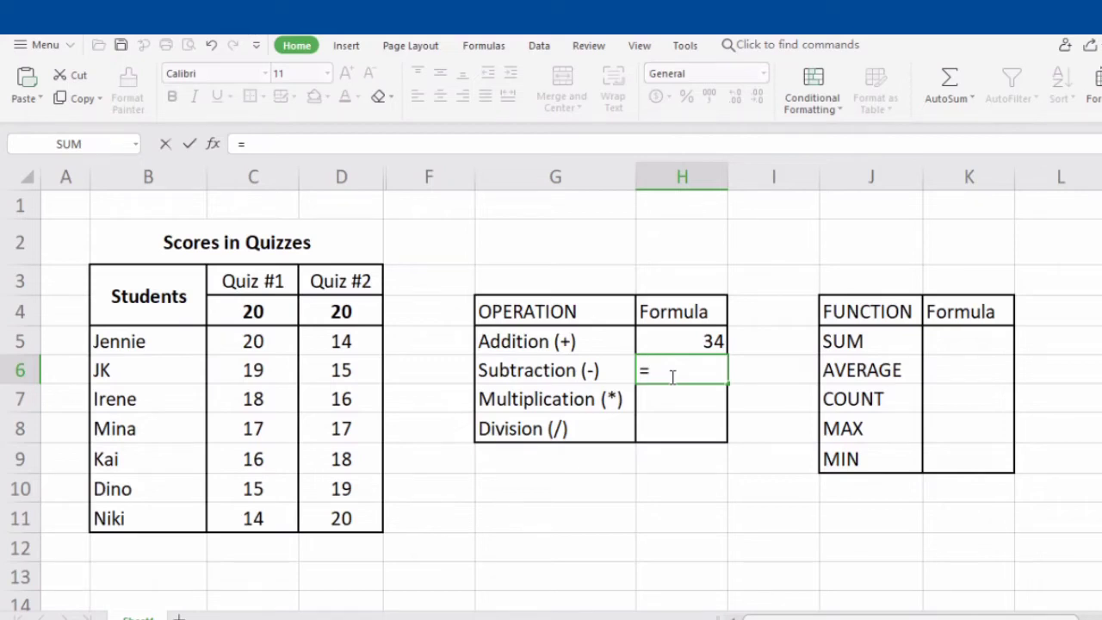
pyautogui.write('c6')
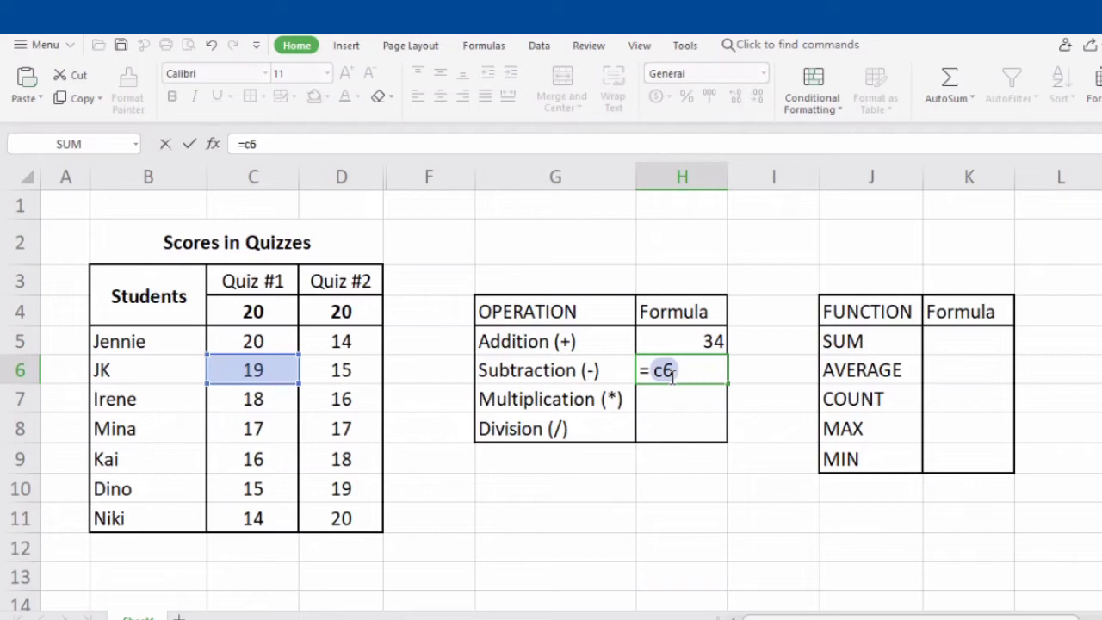
pyautogui.write('-')
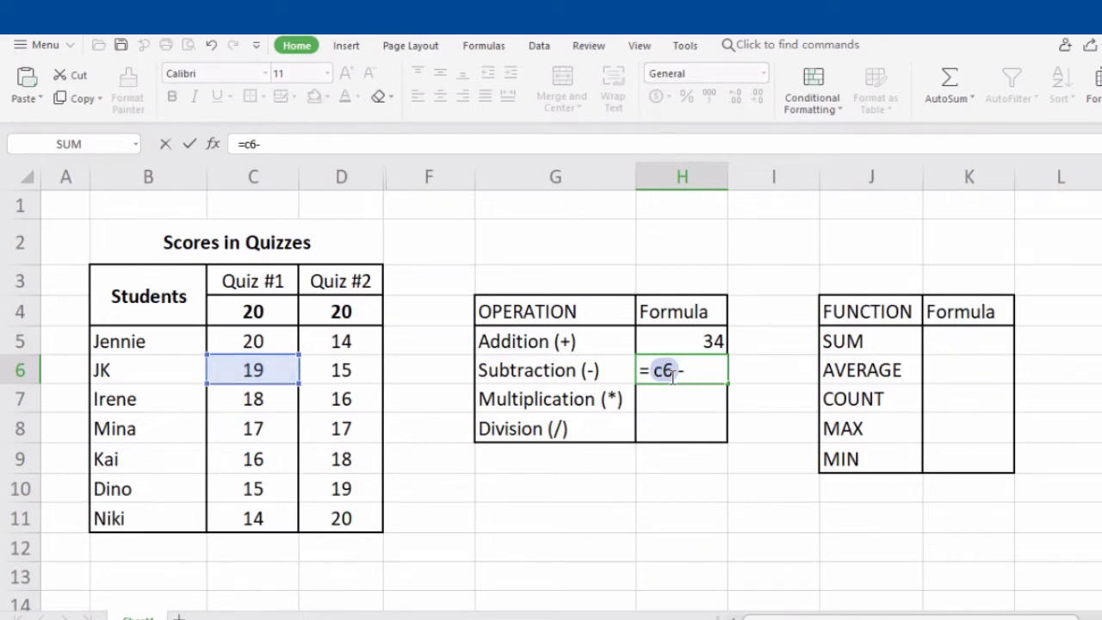
pyautogui.write('d6')
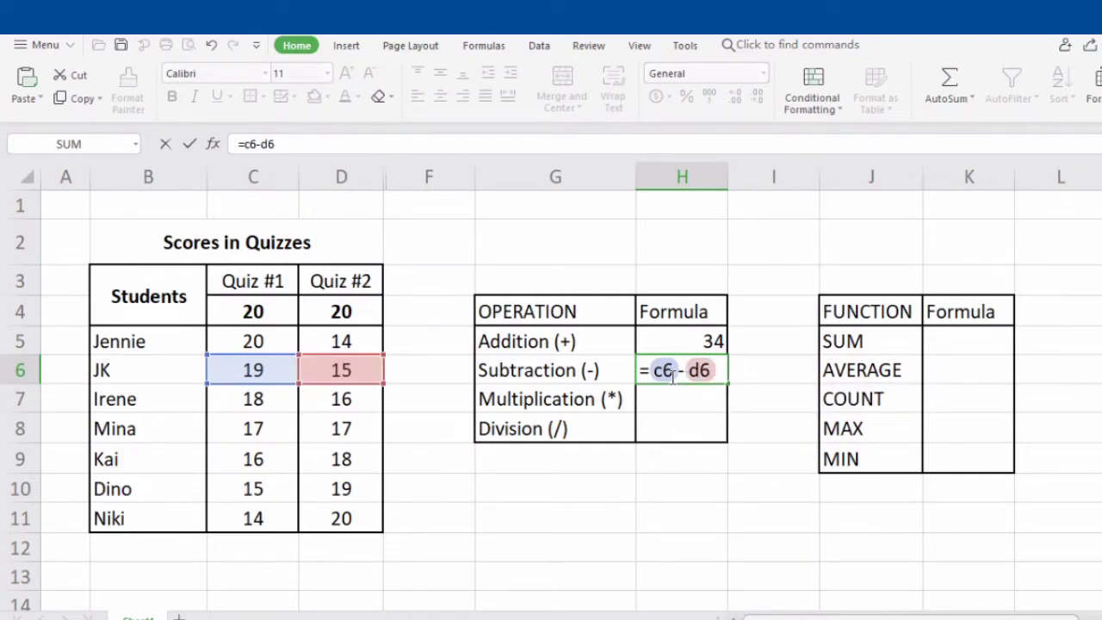
pyautogui.press('Return')
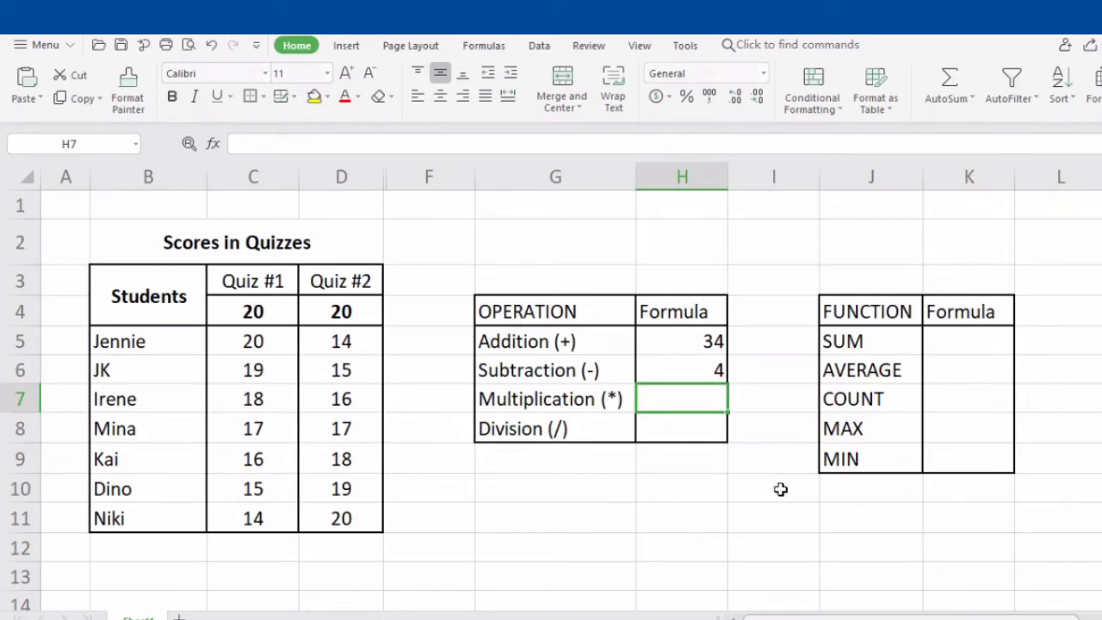
# Step: Enter the formula =c7*d7 in H7 to multiply the third student's two quiz scores
pyautogui.moveTo(178, 399); pyautogui.dragTo(330, 394)
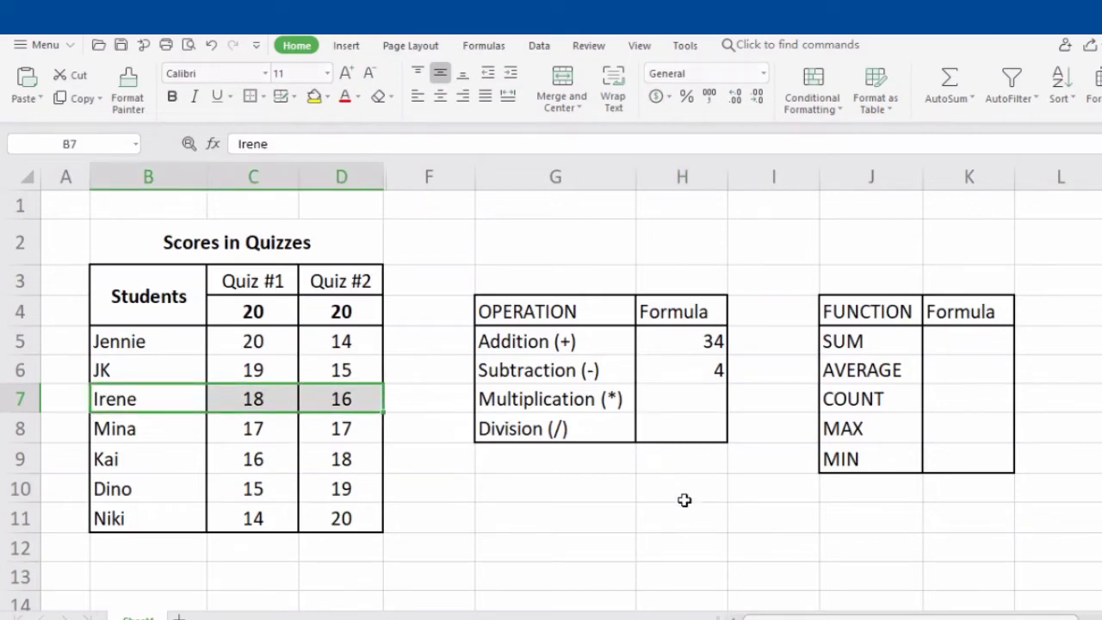
pyautogui.click(671, 406)
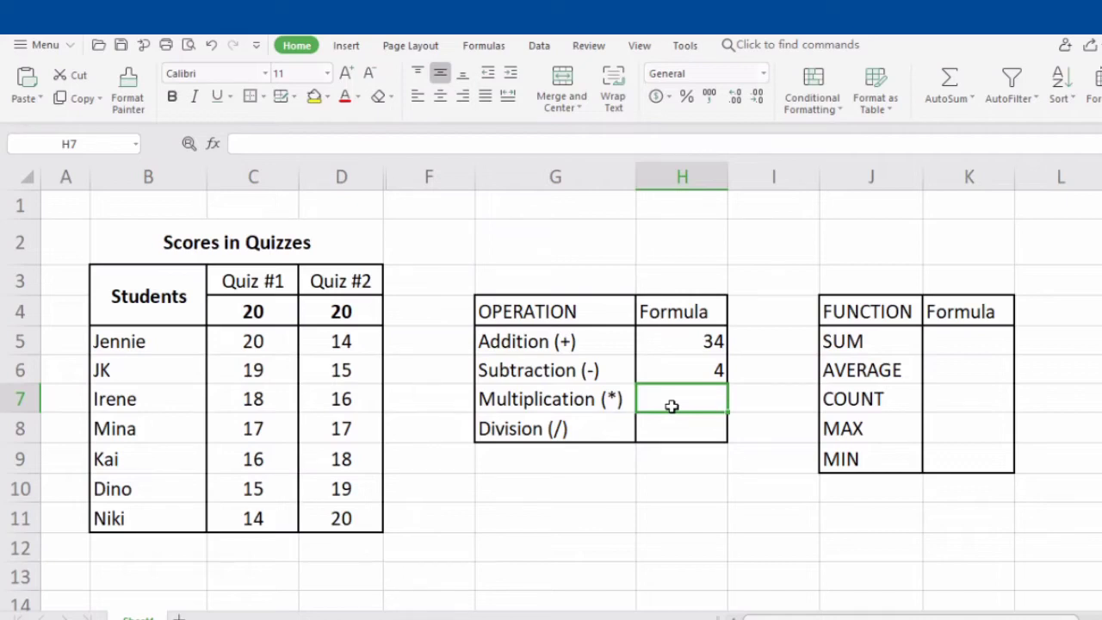
pyautogui.write('=')
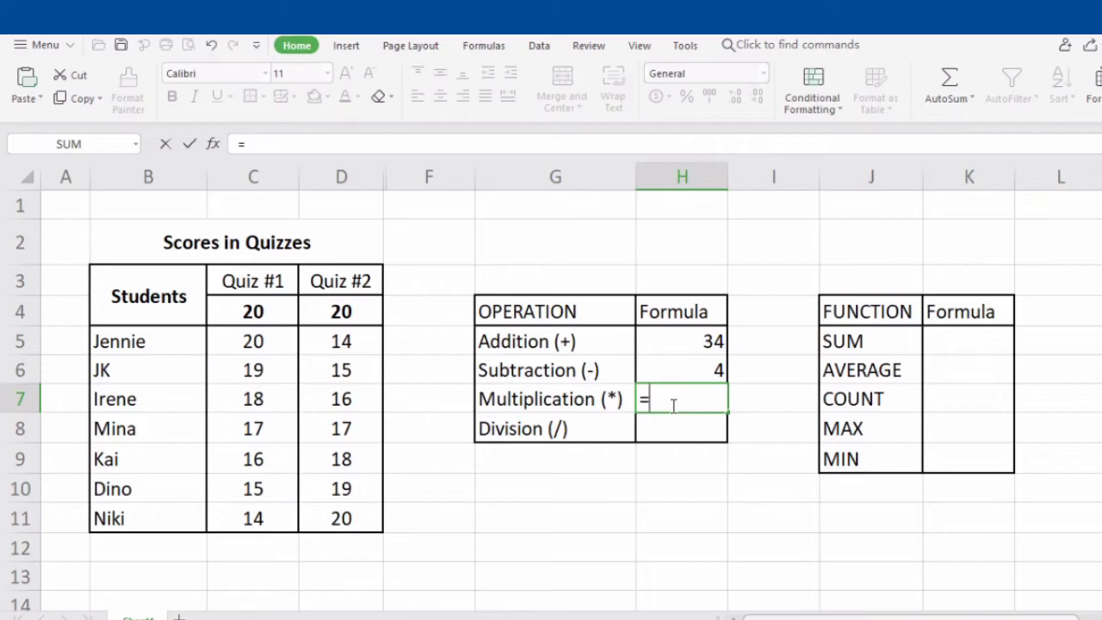
pyautogui.write('c7')
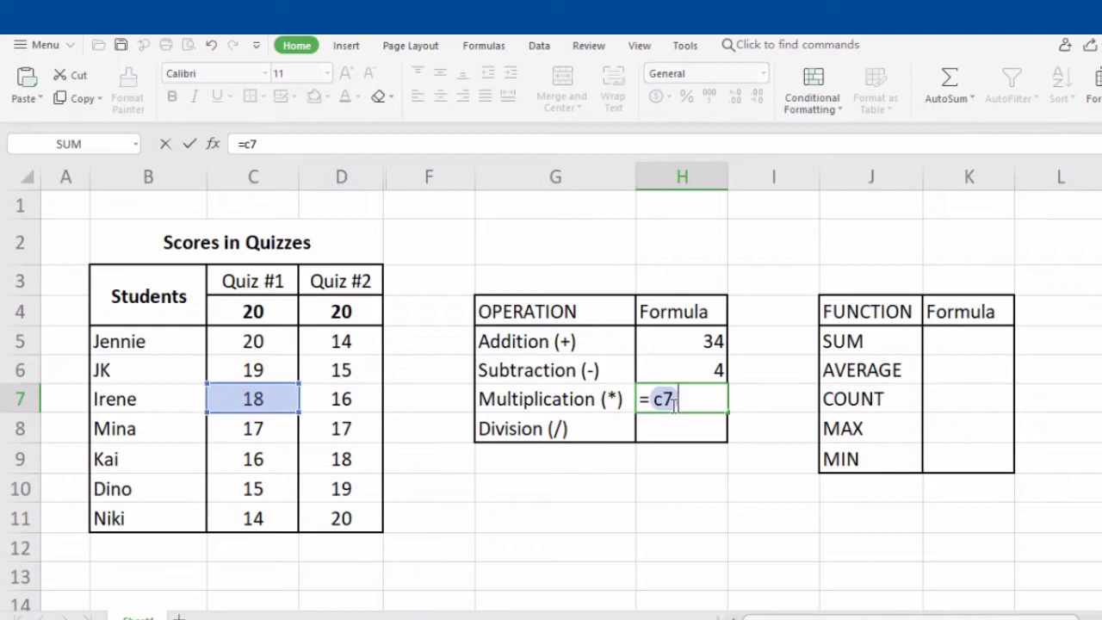
pyautogui.write('*')
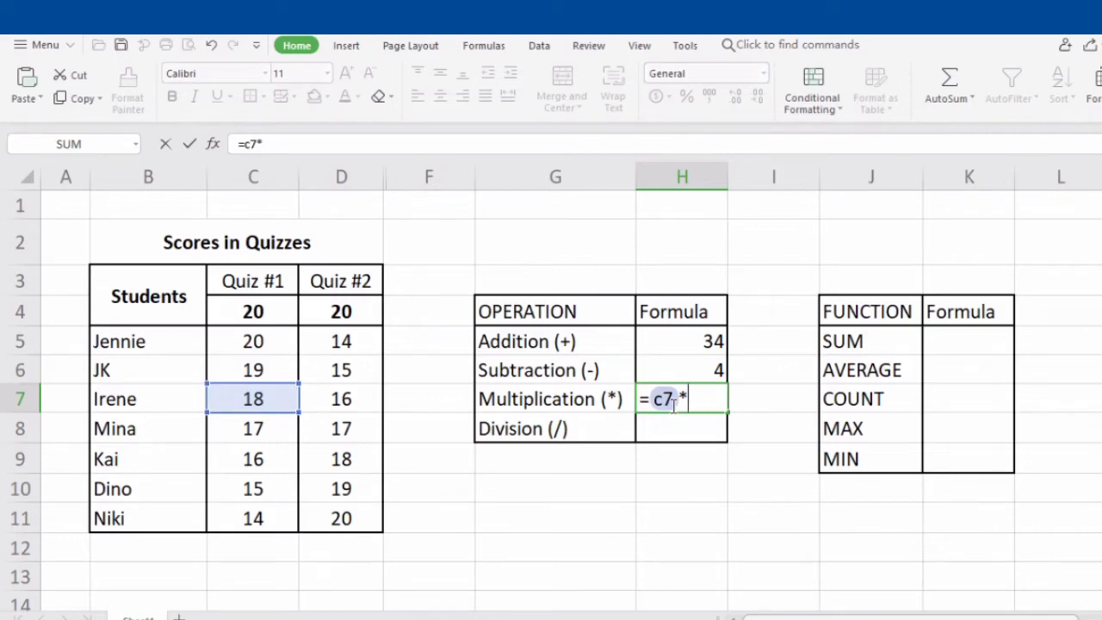
pyautogui.write('d7')
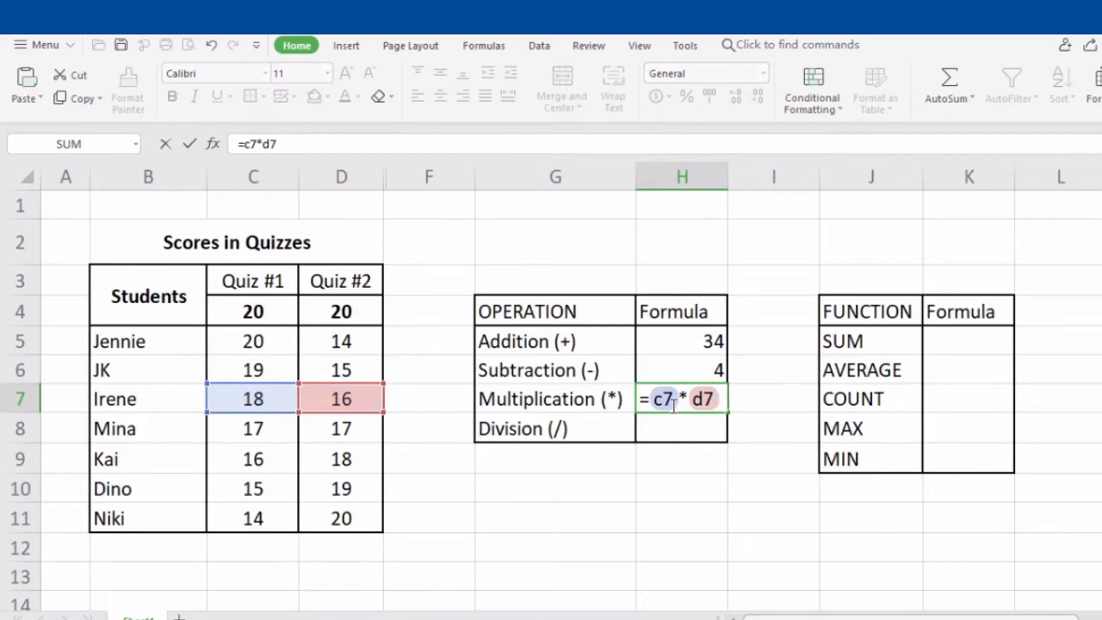
pyautogui.press('Return')
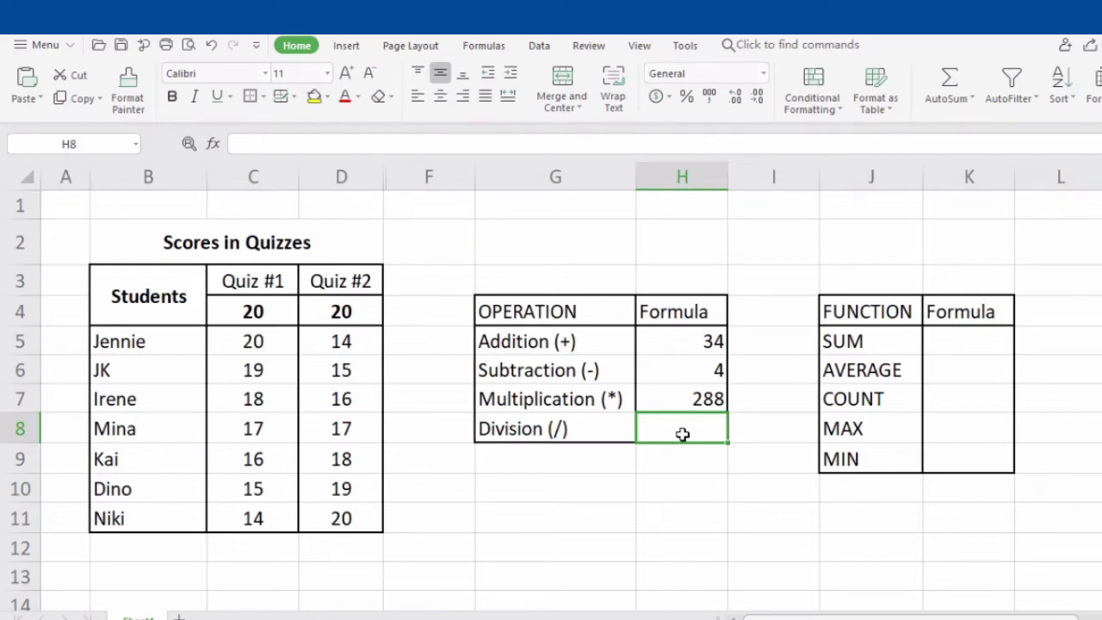
# Step: Enter the formula =c8/d8 in H8 to divide the fourth student's Quiz #1 score by the Quiz #2 score
pyautogui.moveTo(183, 435); pyautogui.dragTo(353, 434)
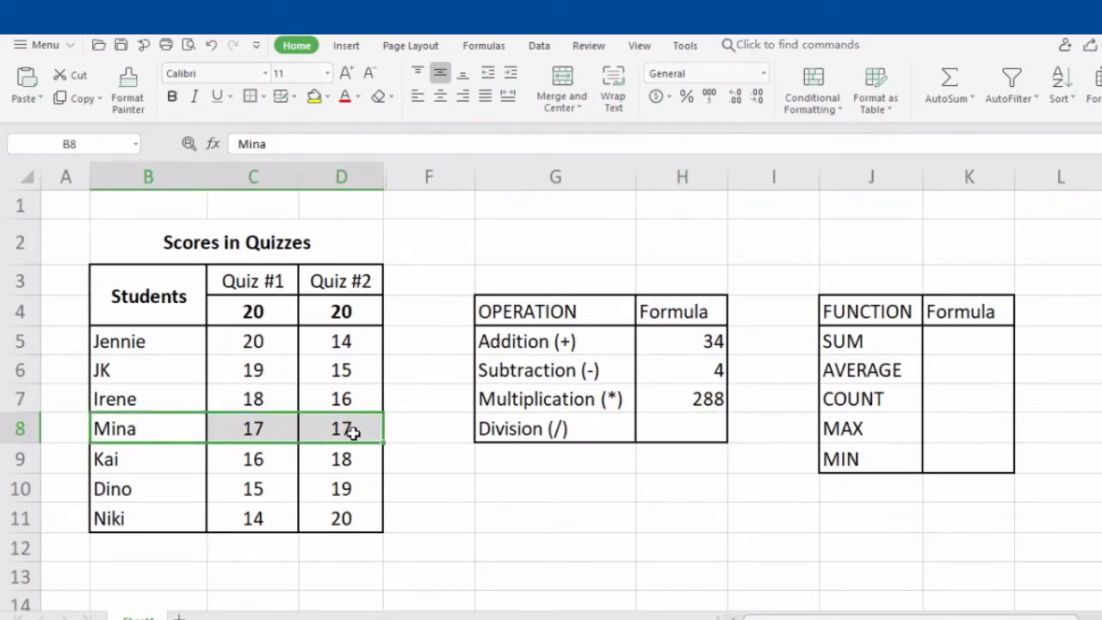
pyautogui.click(669, 429)
pyautogui.write('=')
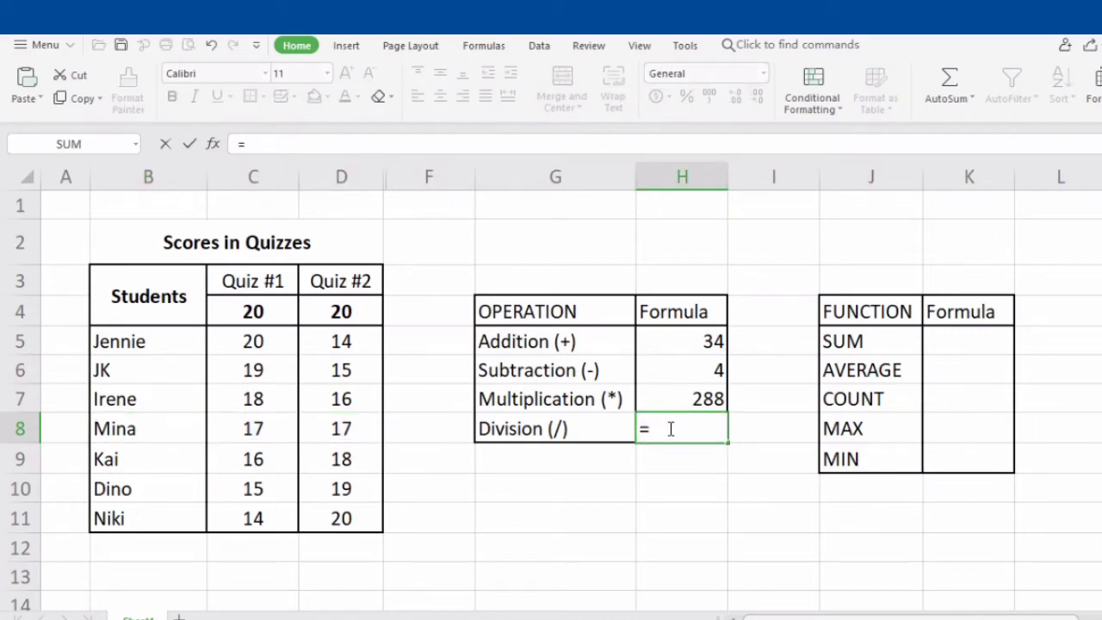
pyautogui.write('c8')
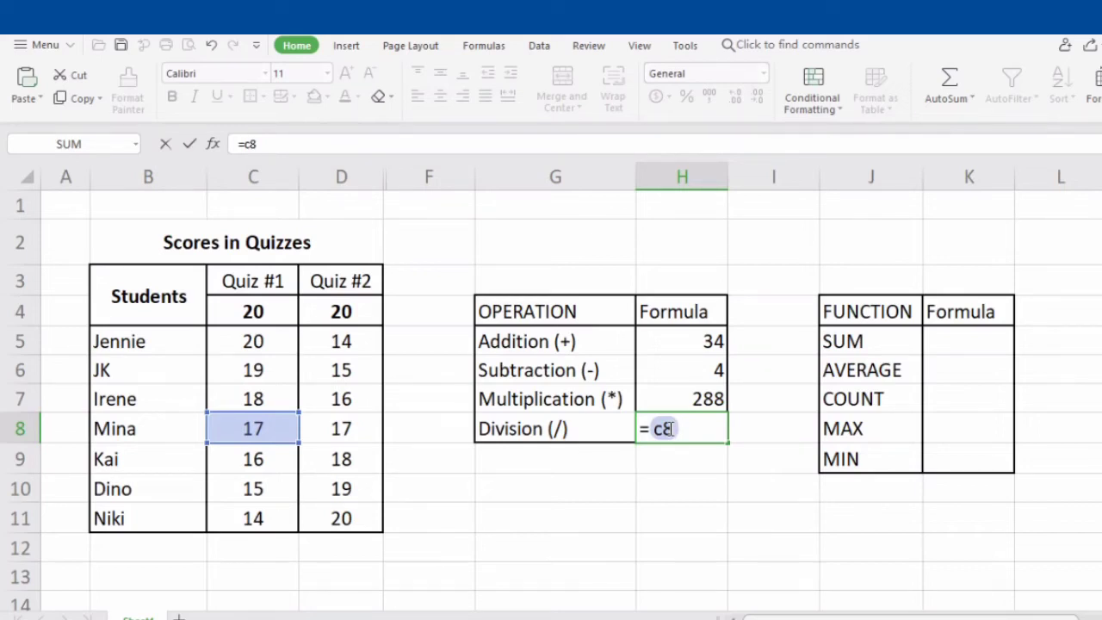
pyautogui.write('/')
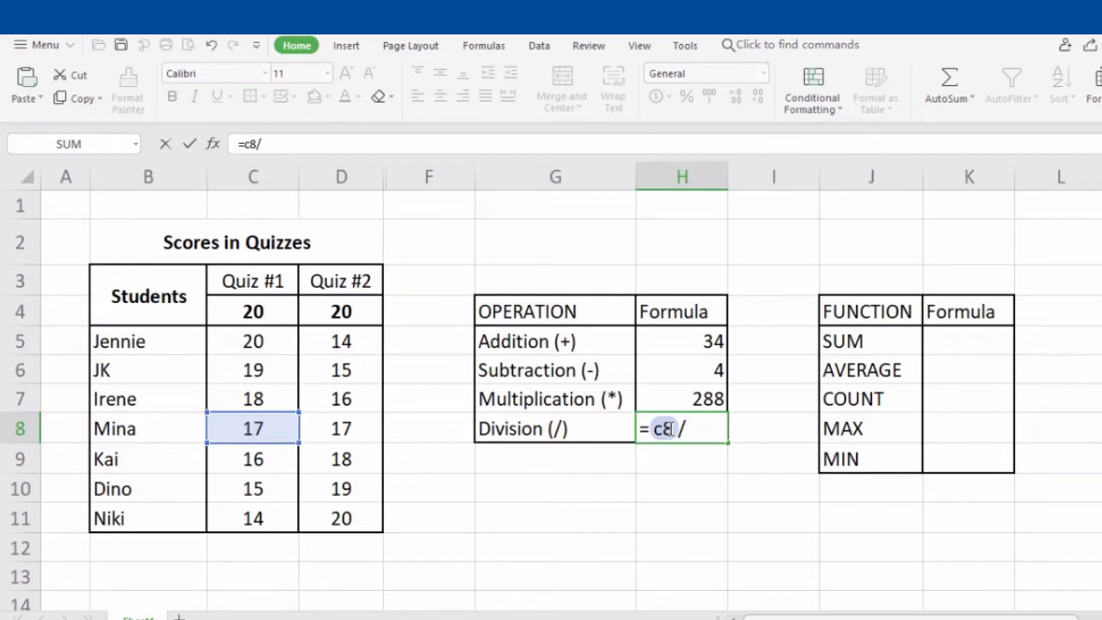
pyautogui.write('d')
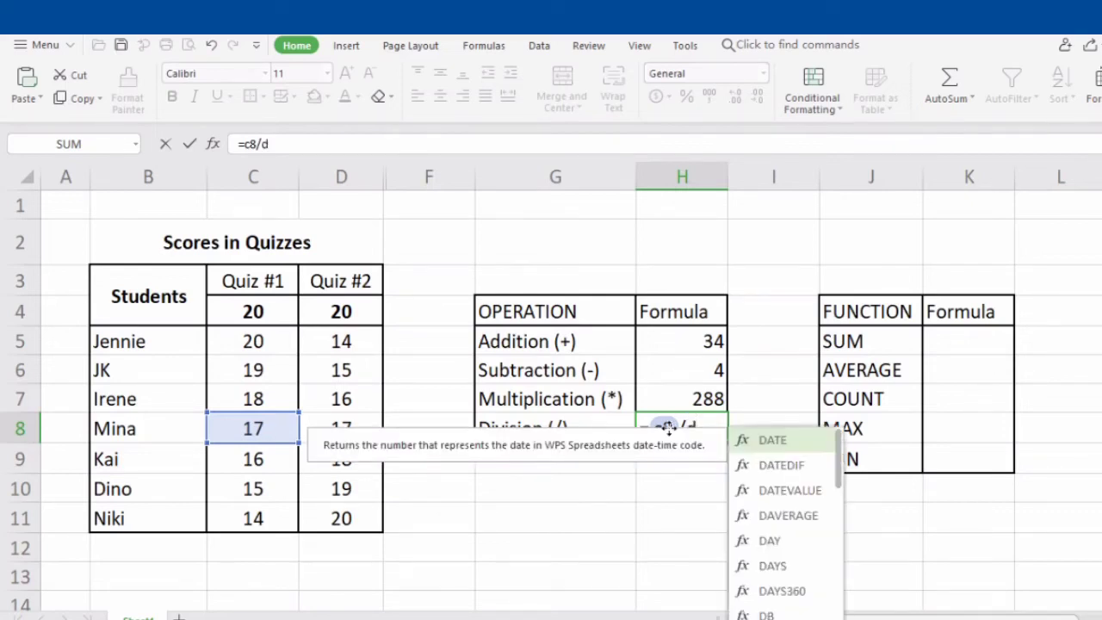
pyautogui.write('8')
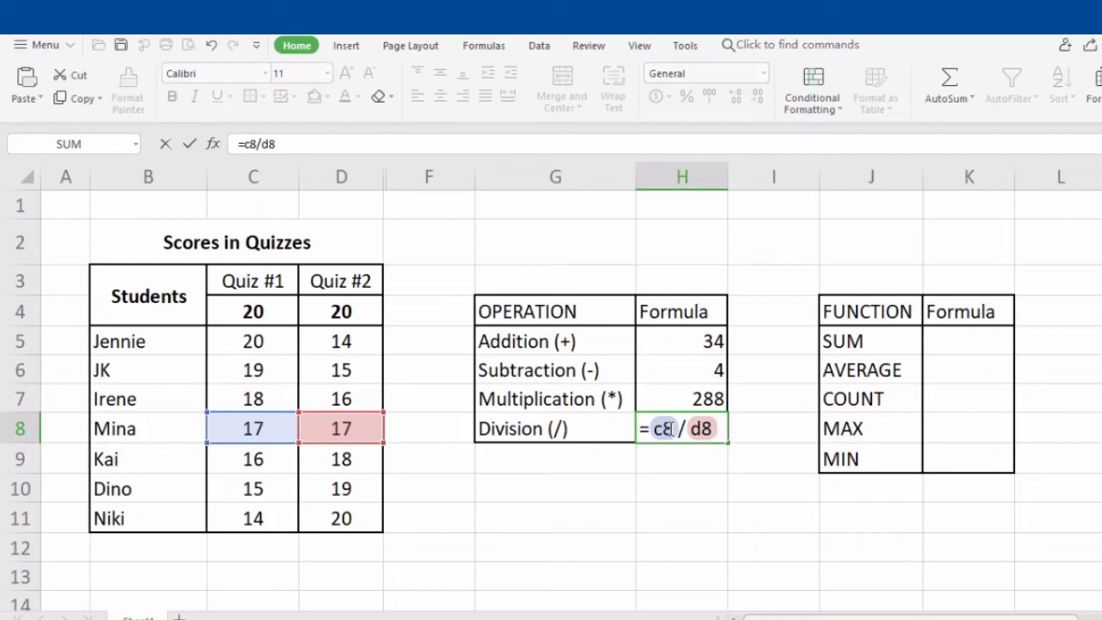
pyautogui.press('Return')
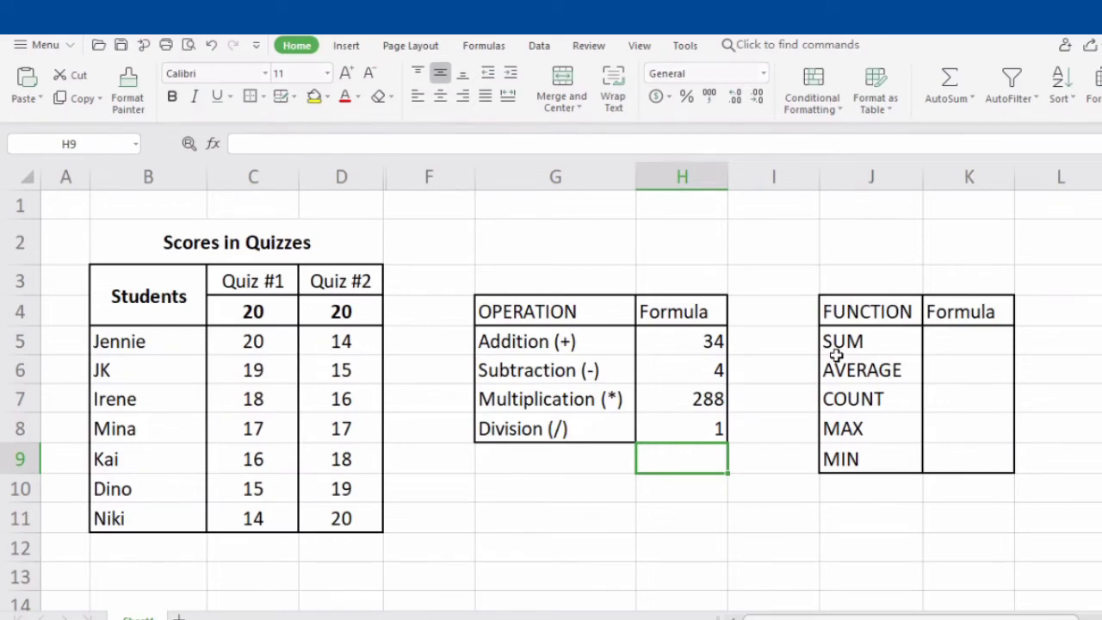
# Step: Enter the formula =SUM(C5:C11) in K5 to total the students' Quiz #1 scores
pyautogui.click(861, 341)
pyautogui.moveTo(229, 342); pyautogui.dragTo(224, 519)
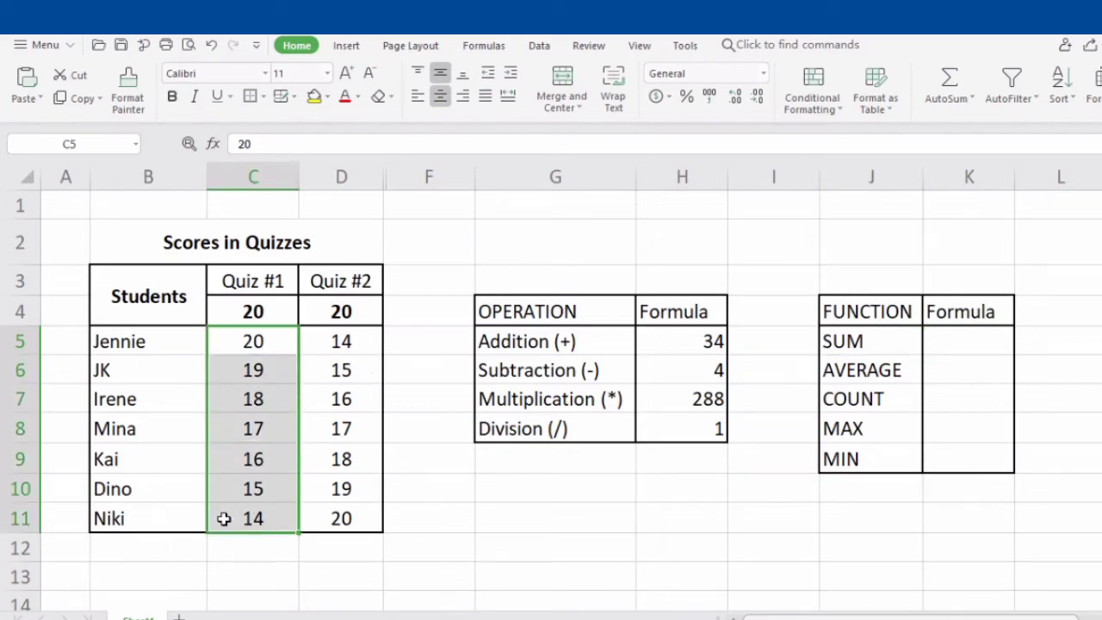
pyautogui.click(964, 349)
pyautogui.write('=')
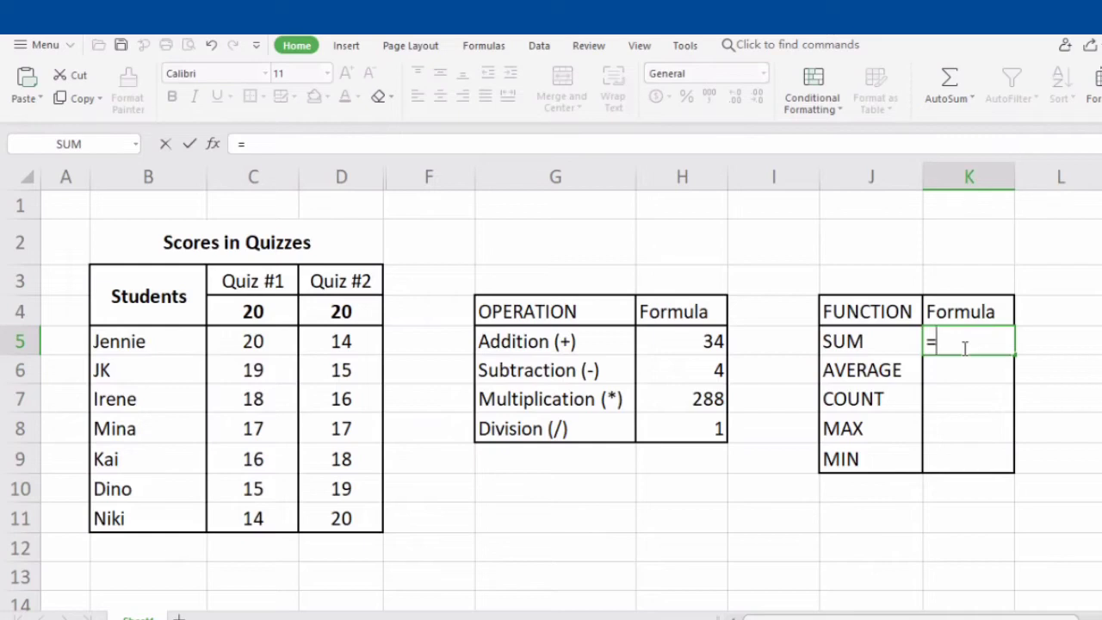
pyautogui.write('SUM(')
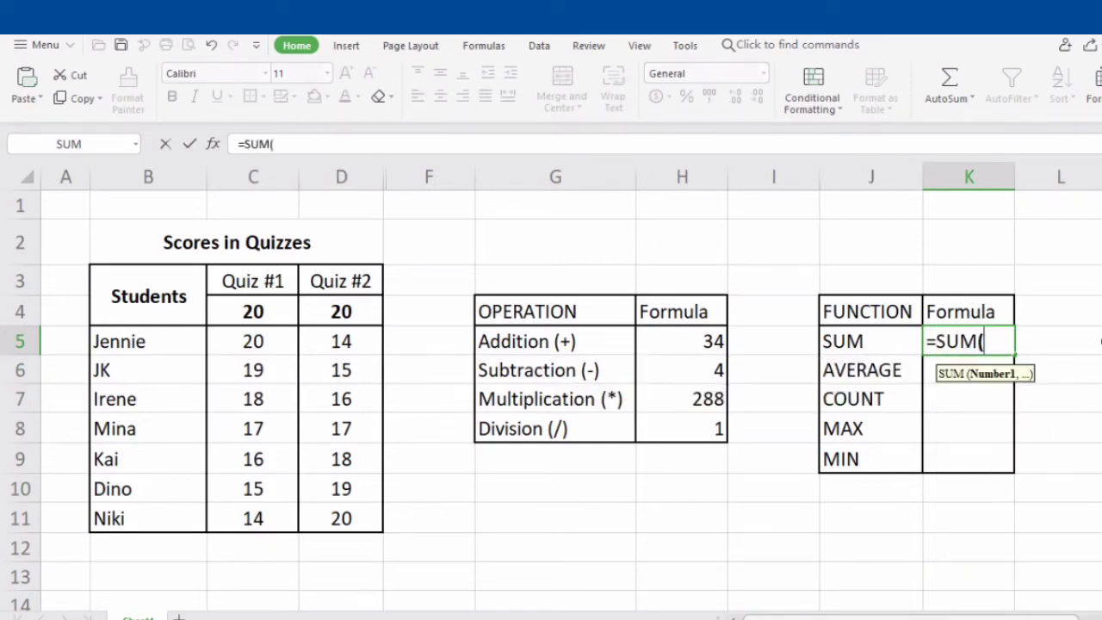
pyautogui.write('C5')
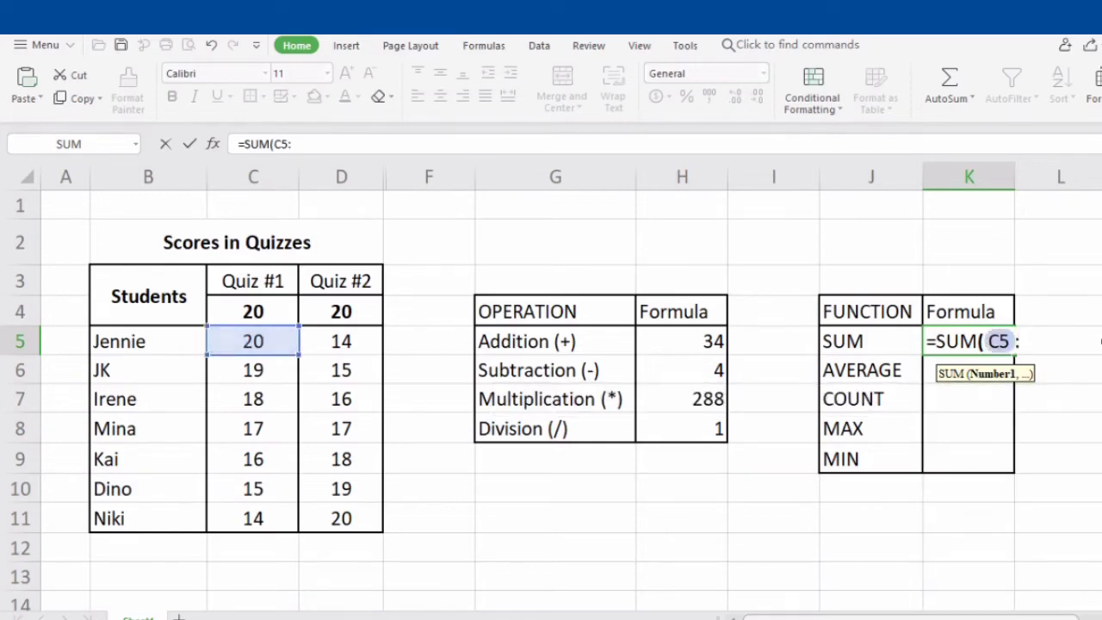
pyautogui.write(':C11')
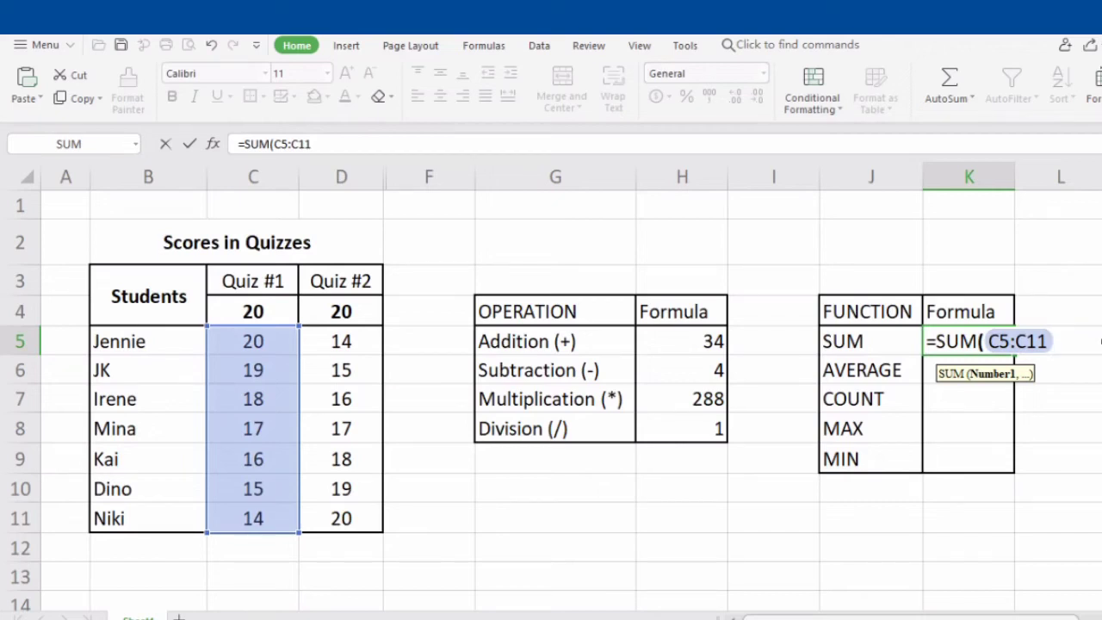
pyautogui.write(')')
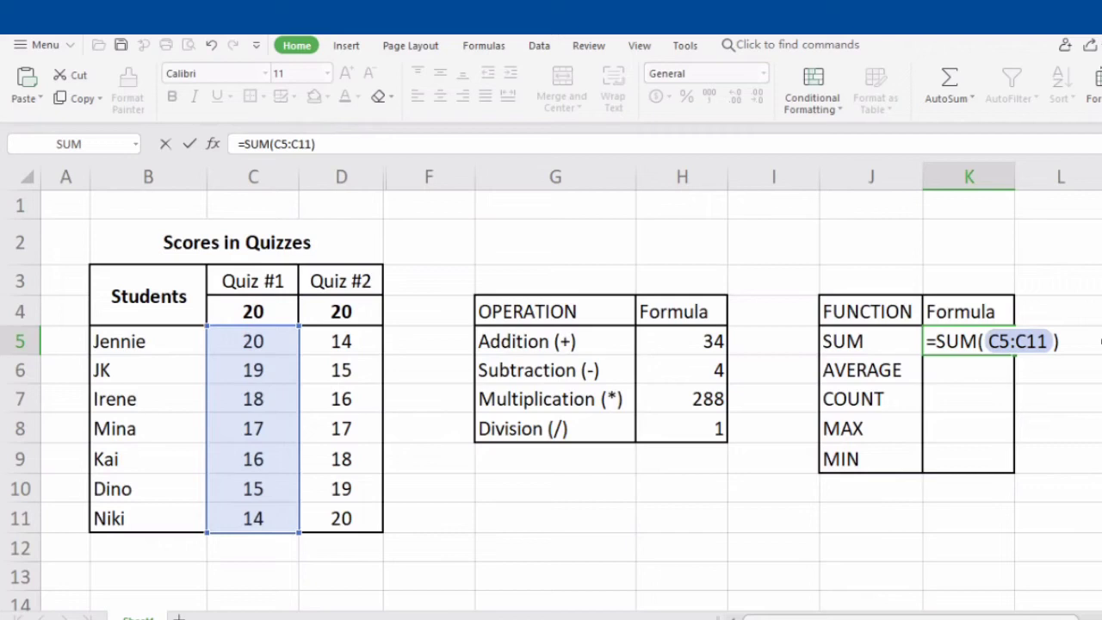
pyautogui.press('Return')
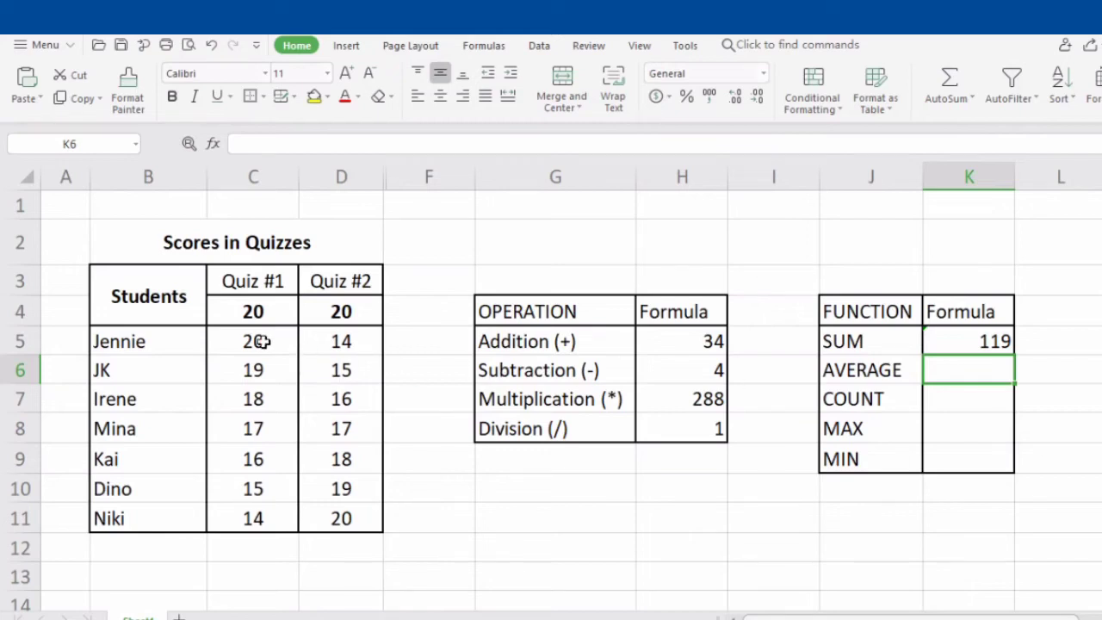
# Step: Enter the formula =AVERAGE(C5:C11) in K6 to average the students' Quiz #1 scores
pyautogui.moveTo(241, 342); pyautogui.dragTo(234, 513)
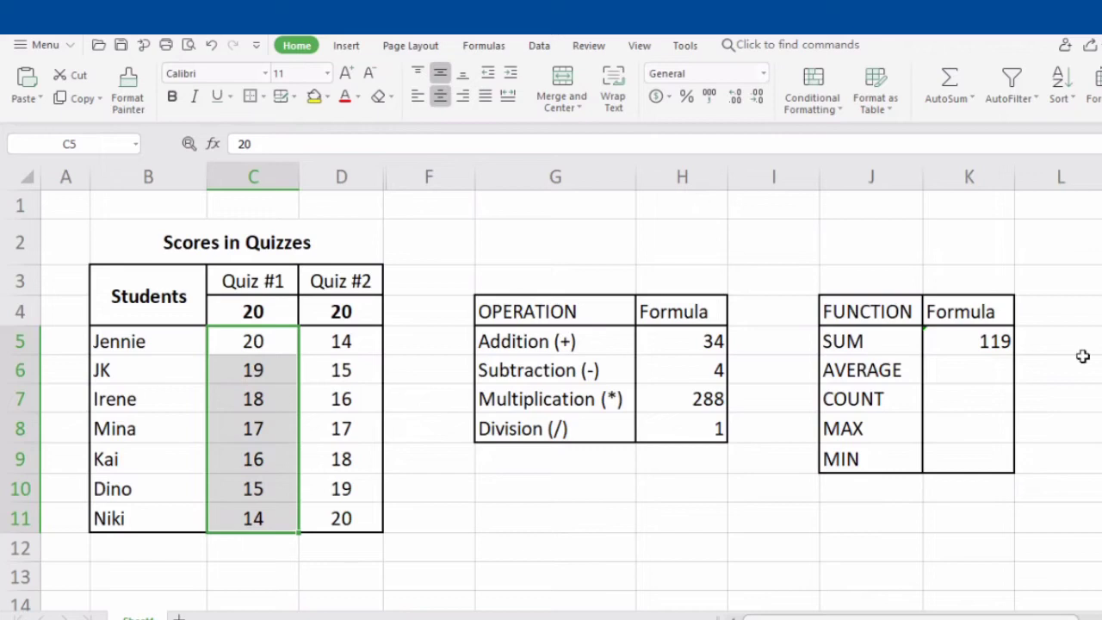
pyautogui.click(978, 372)
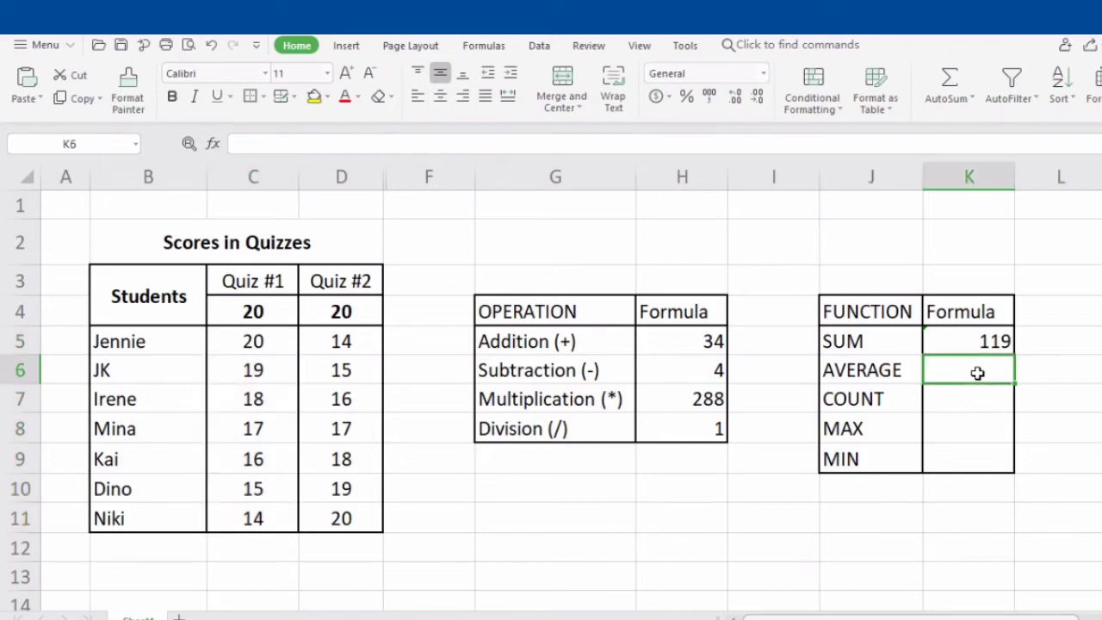
pyautogui.write('=')
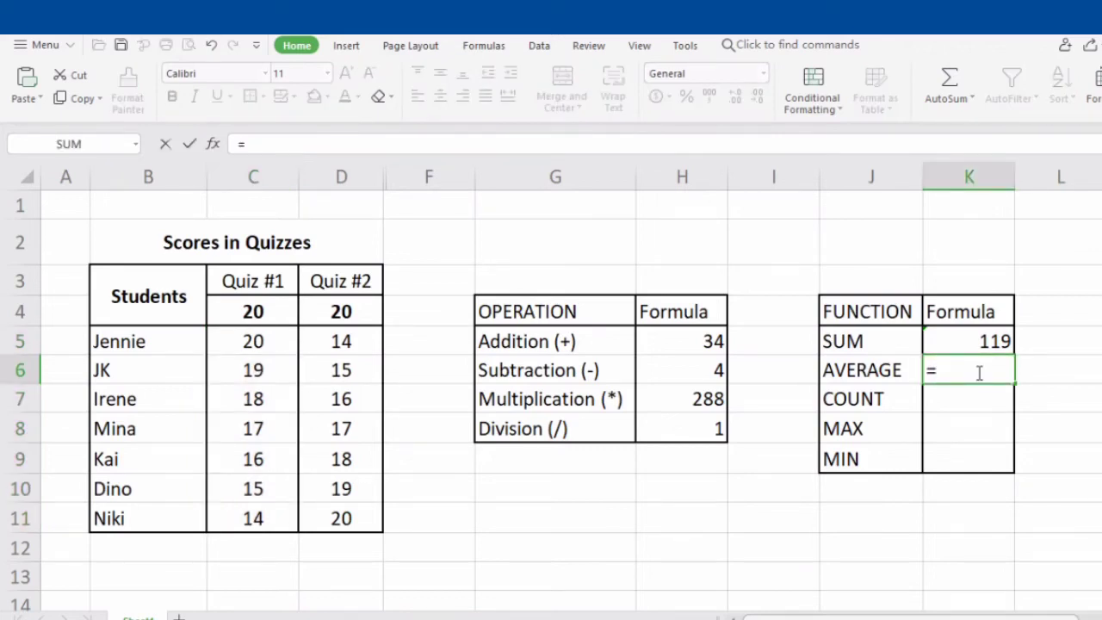
pyautogui.write('AVERAGE')
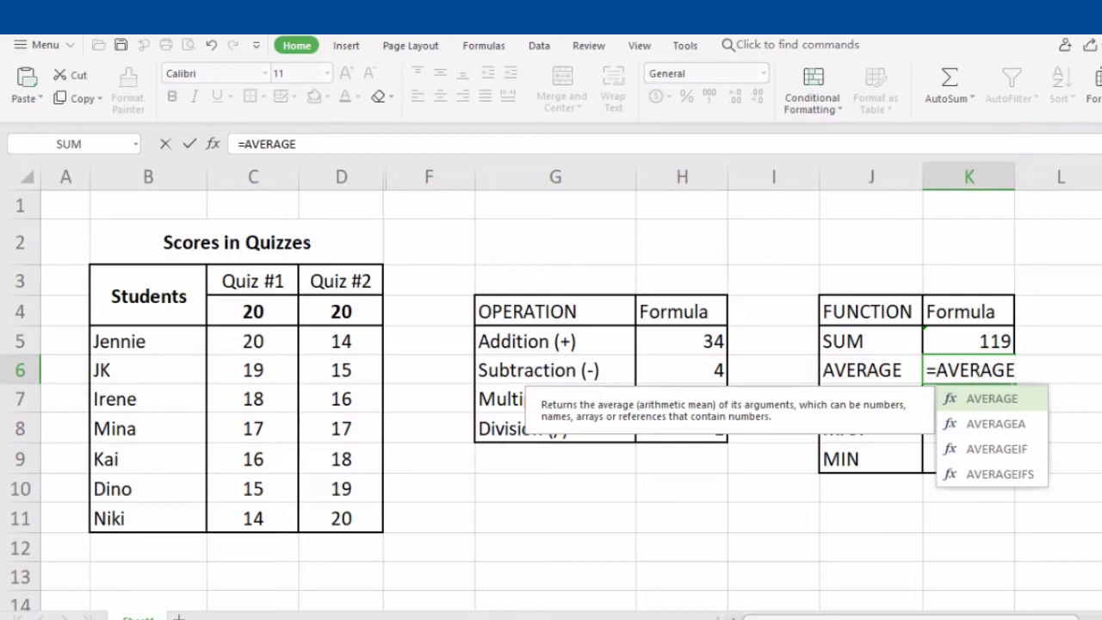
pyautogui.write('(')
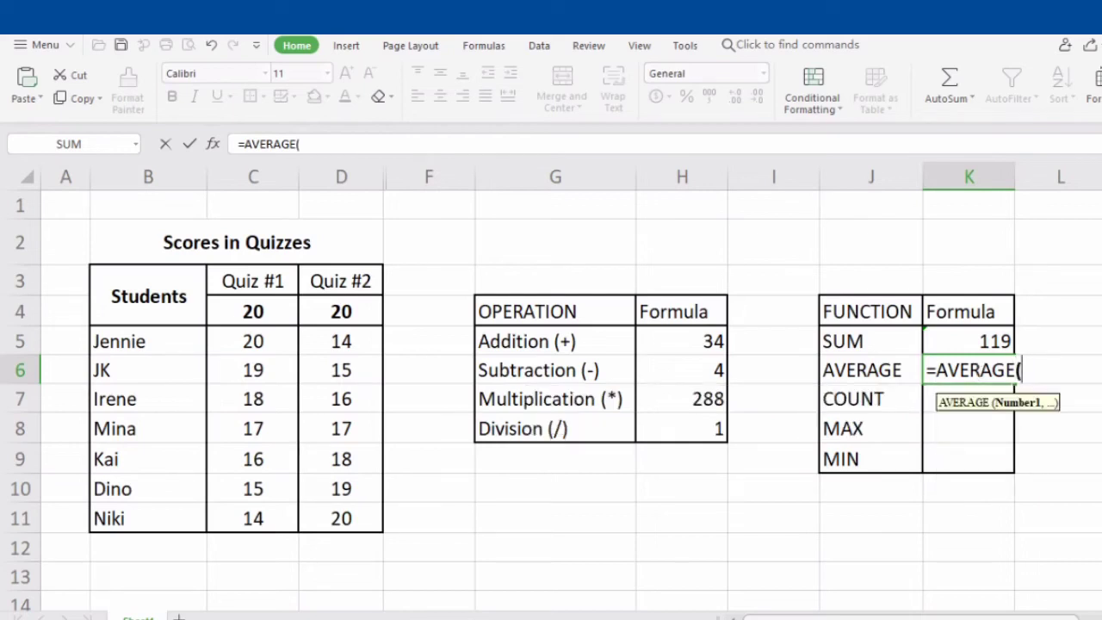
pyautogui.click(246, 341)
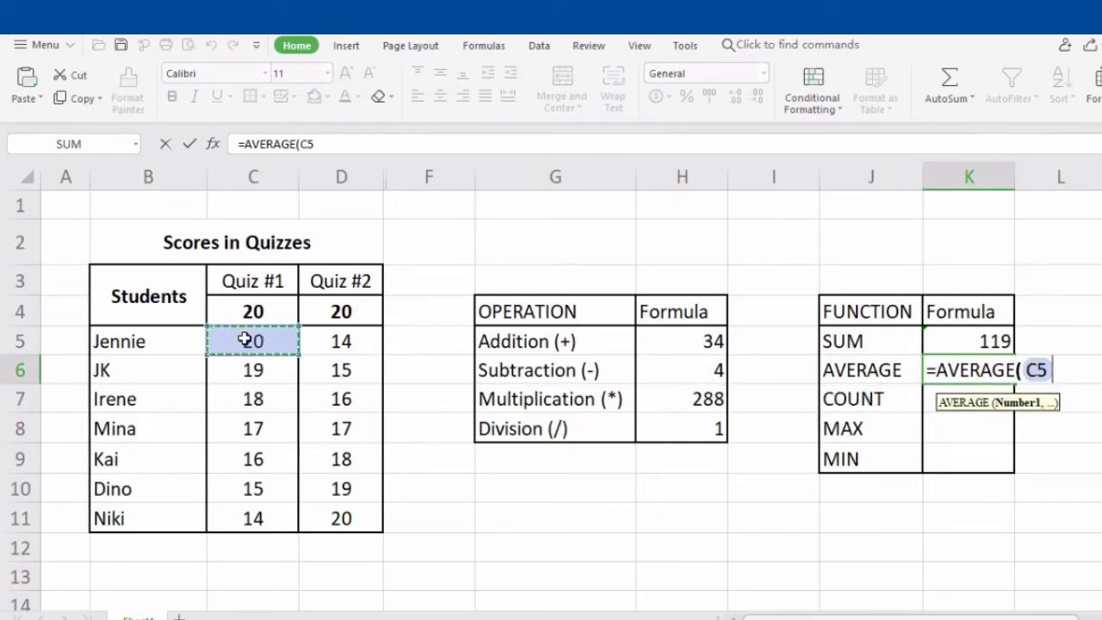
pyautogui.write(':')
pyautogui.click(241, 515)
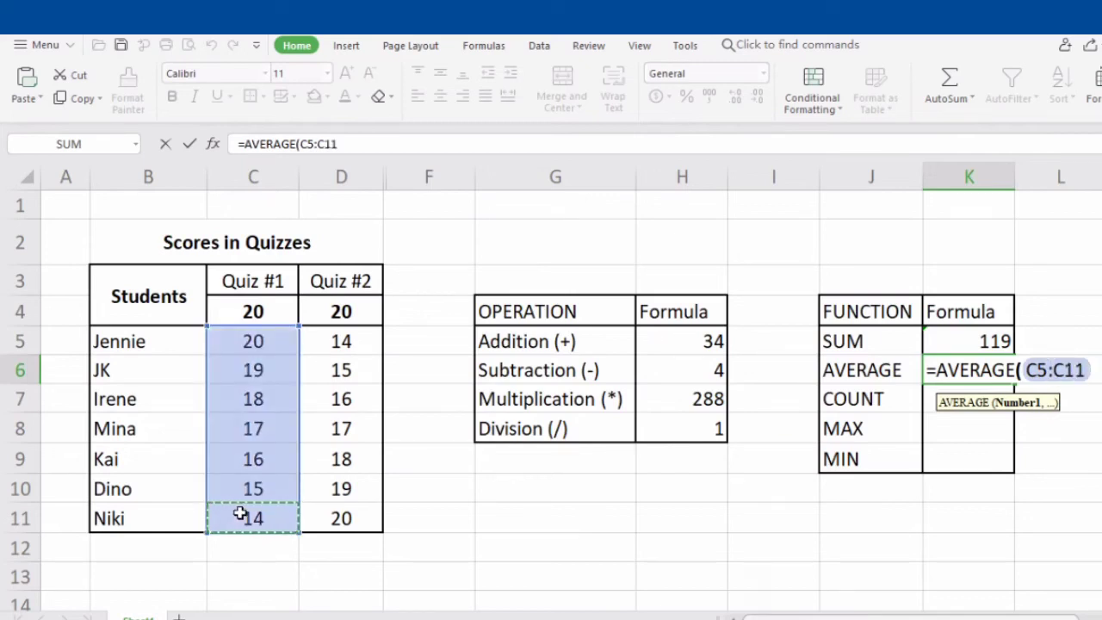
pyautogui.write(')')
pyautogui.press('Return')
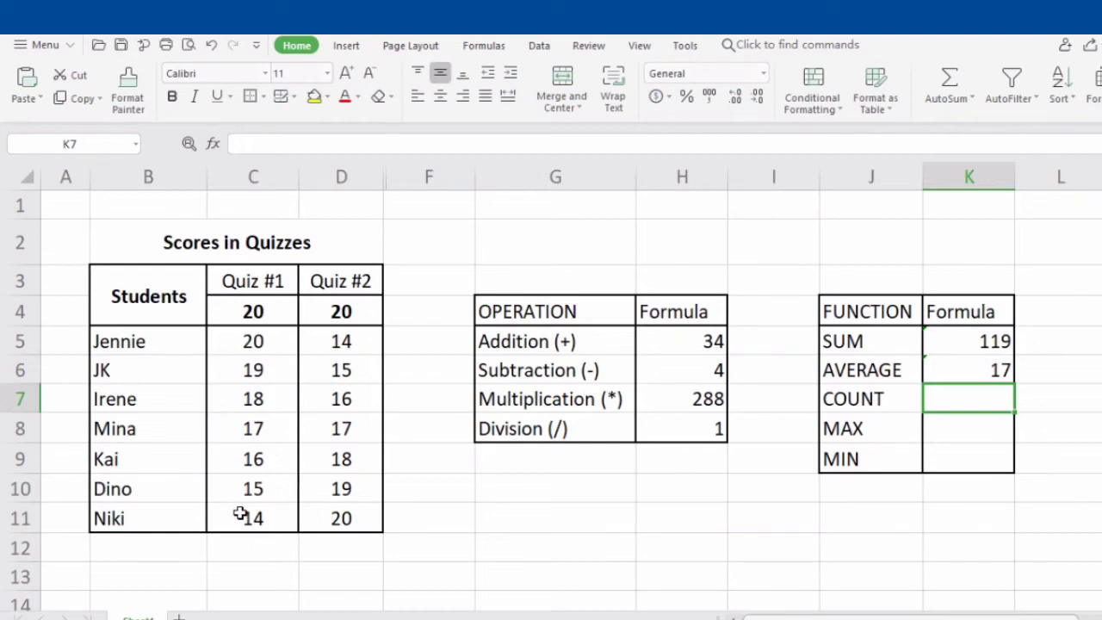
pyautogui.click(989, 367)
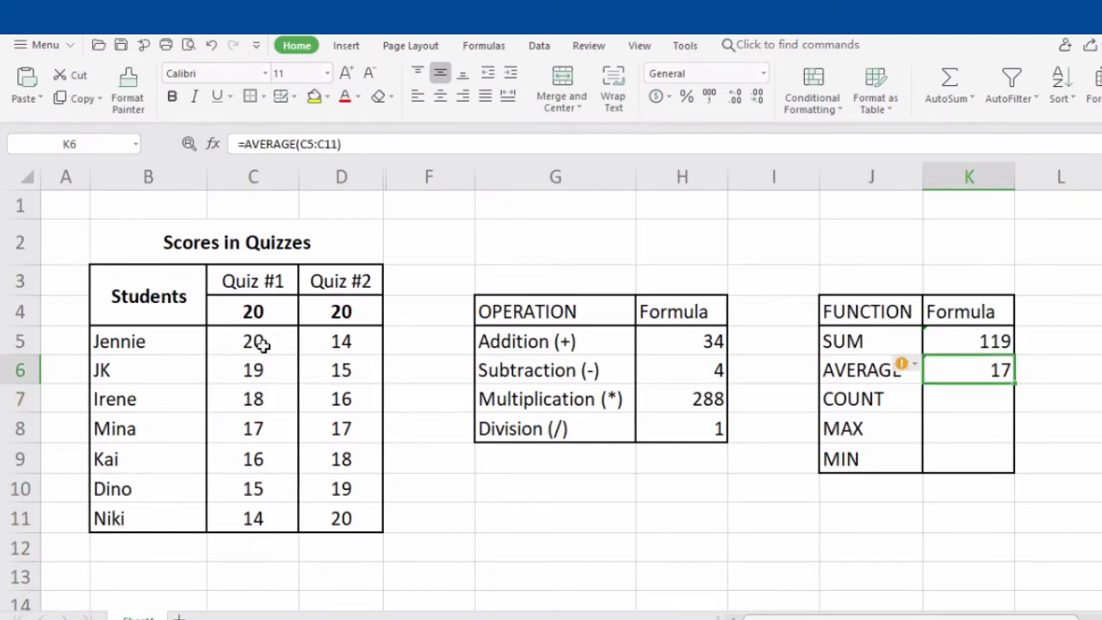
# Step: Enter the formula =COUNT(D5:D11) in K7 to count the Quiz #2 scores
pyautogui.click(985, 402)
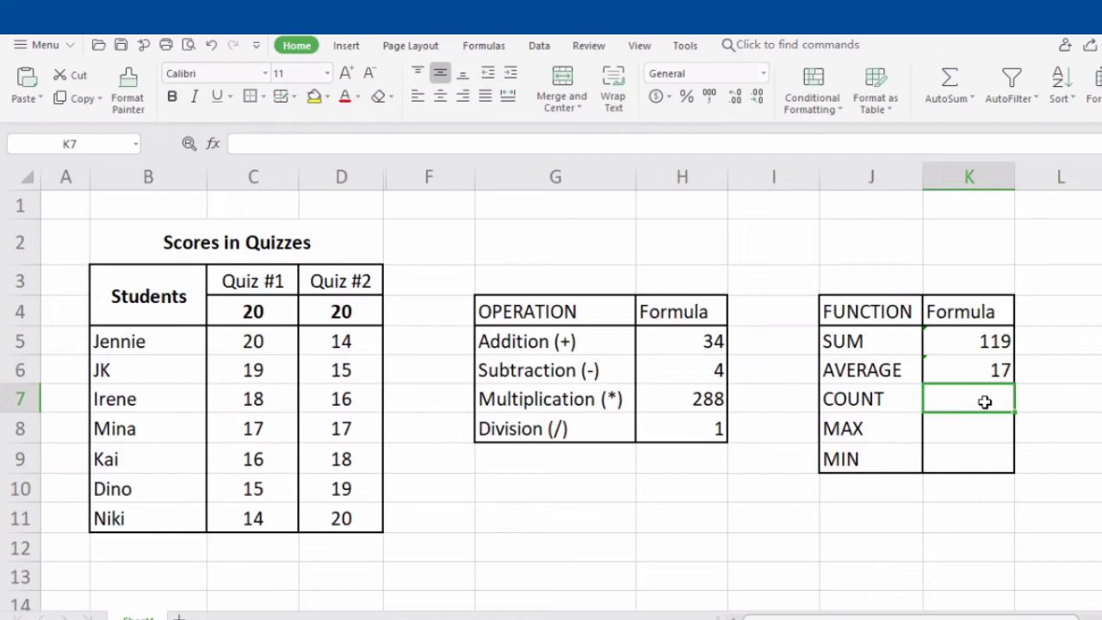
pyautogui.click(326, 339)
pyautogui.moveTo(326, 338); pyautogui.dragTo(305, 517)
pyautogui.click(978, 394)
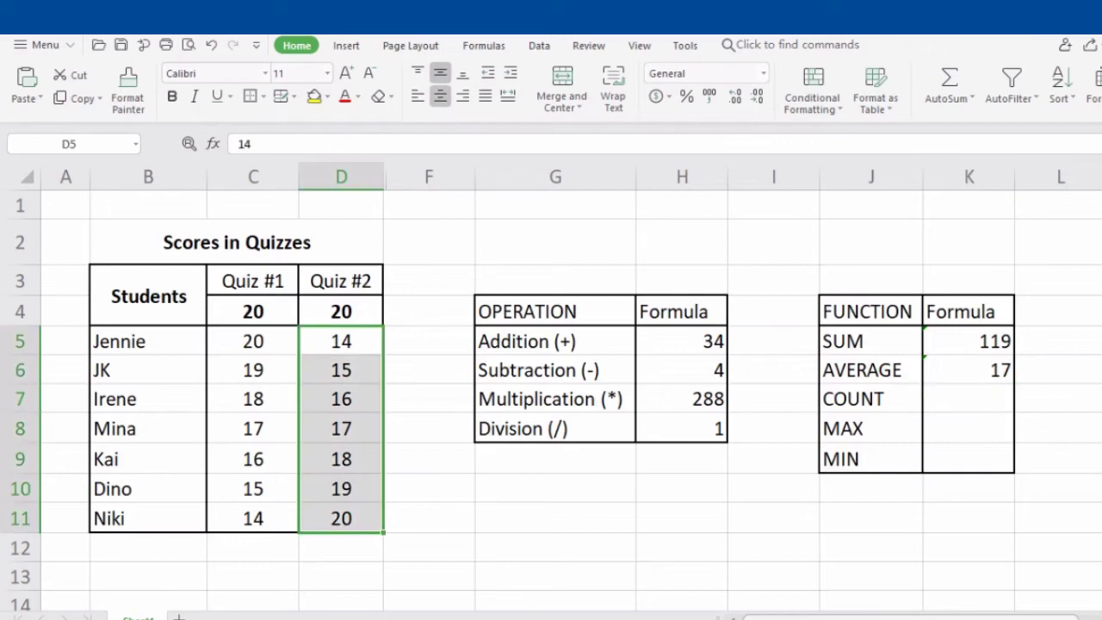
pyautogui.click(977, 394)
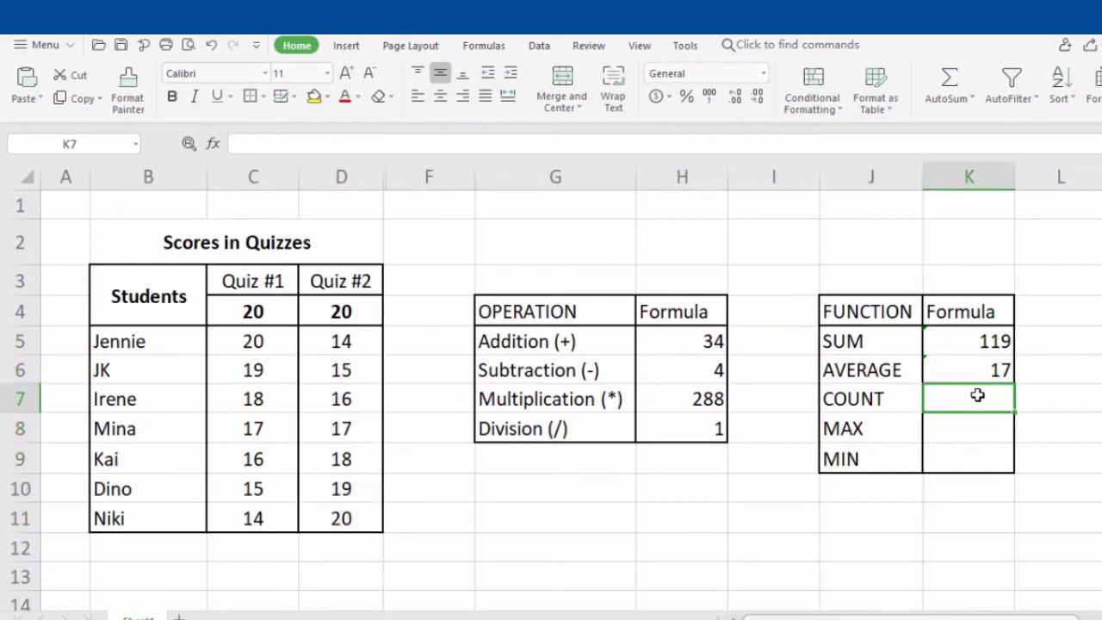
pyautogui.write('=COUNT')
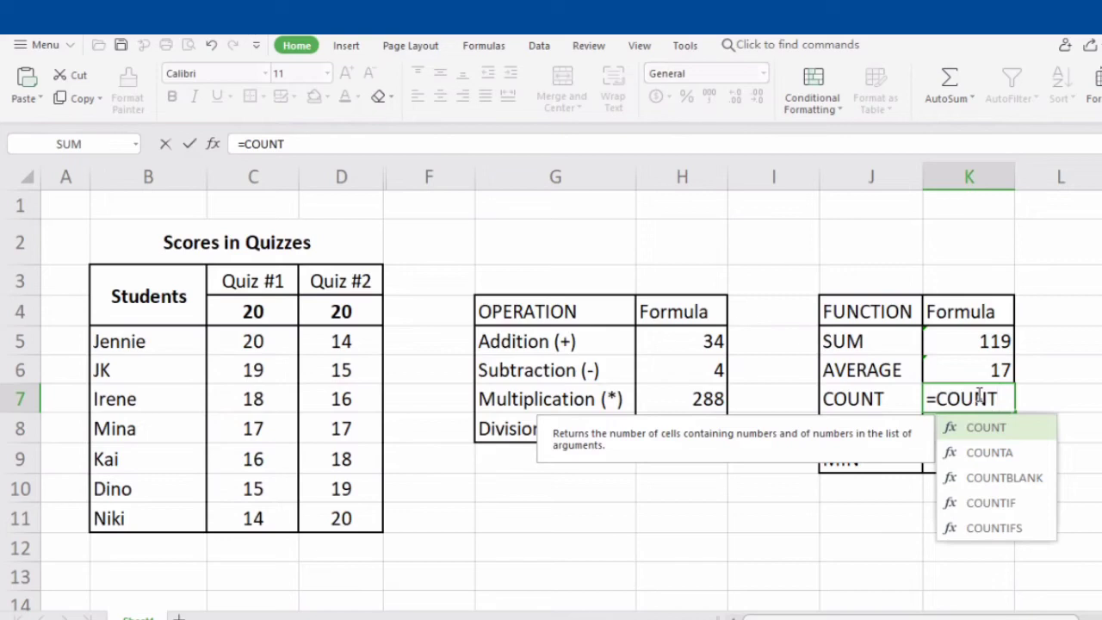
pyautogui.write('(')
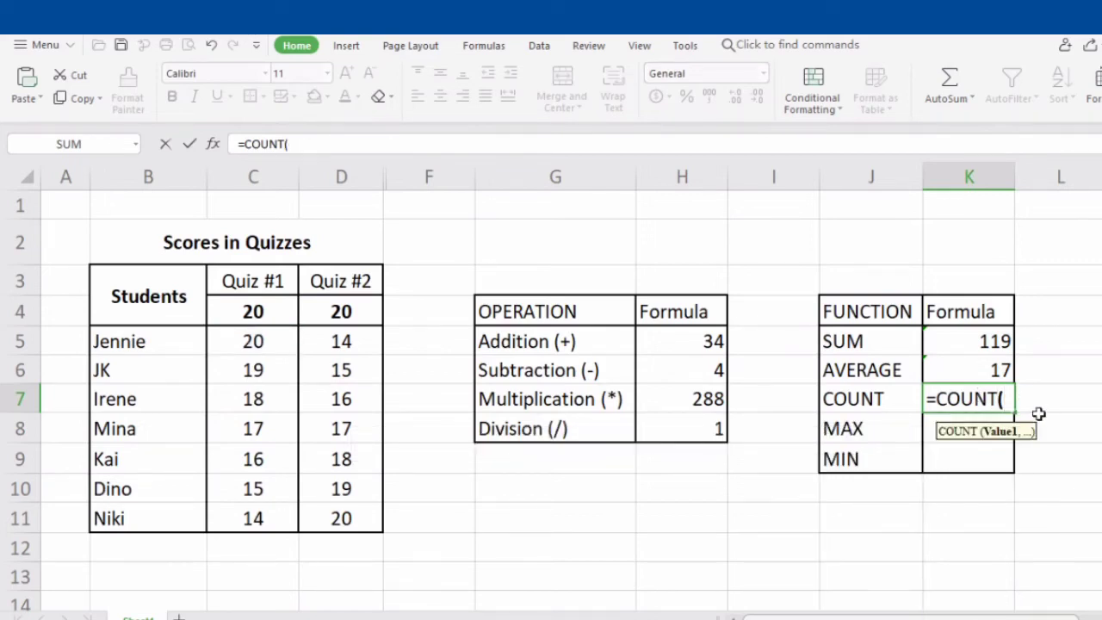
pyautogui.write('D5')
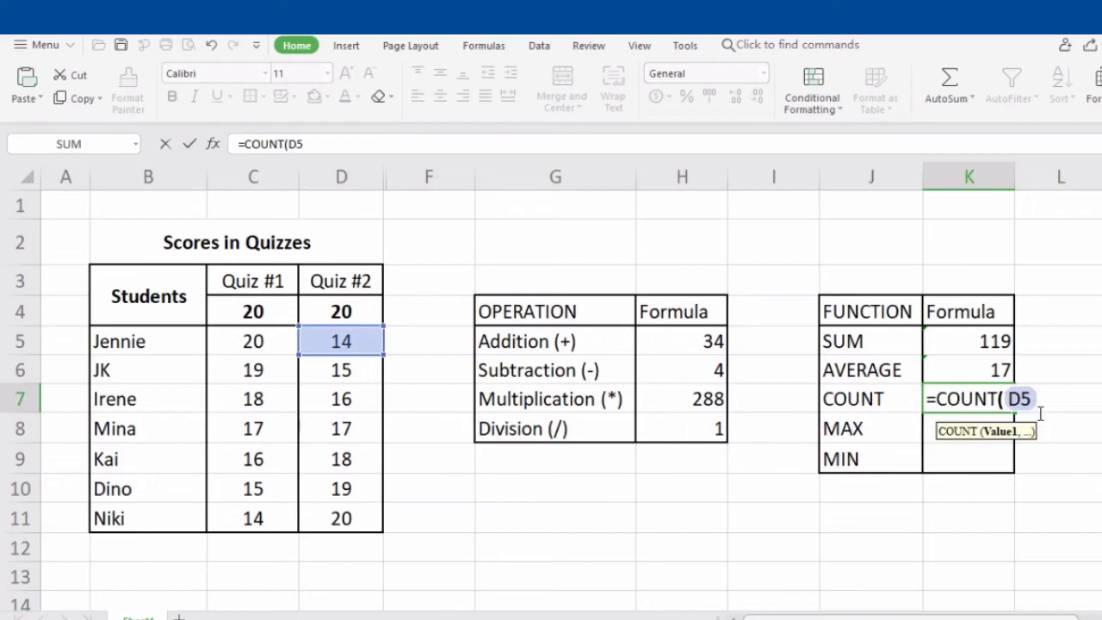
pyautogui.write(':D1')
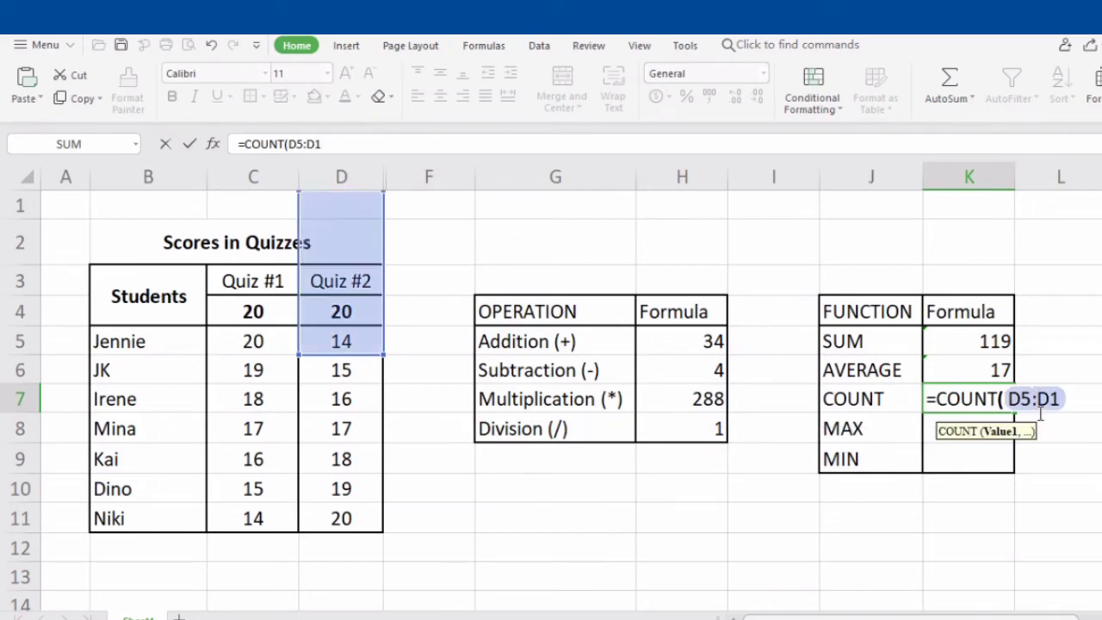
pyautogui.write('1)')
pyautogui.press('BackSpace')
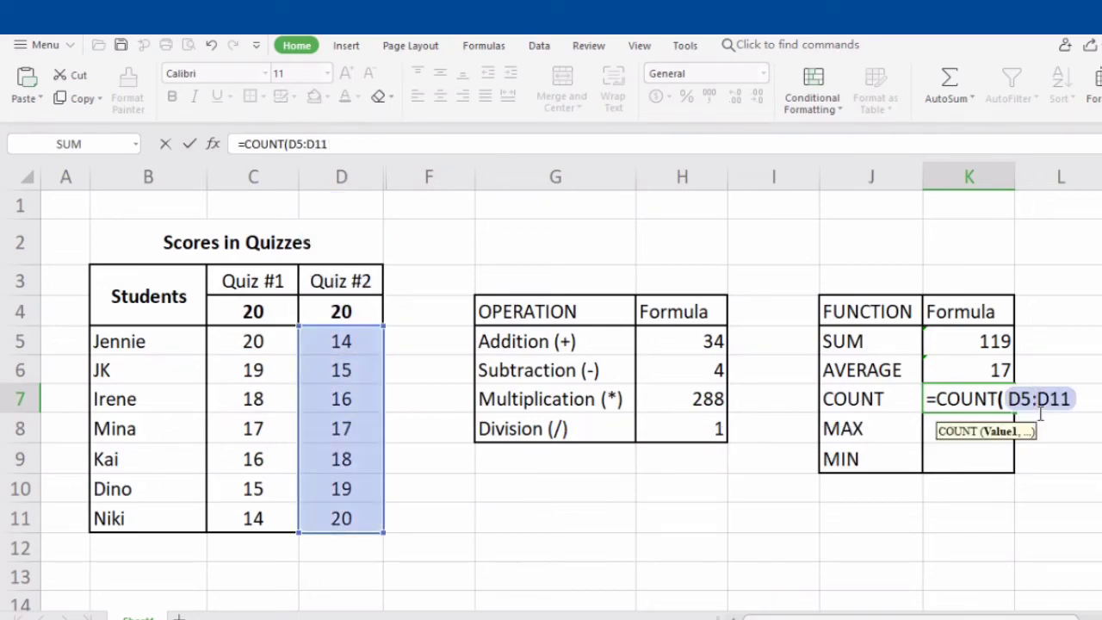
pyautogui.write(')')
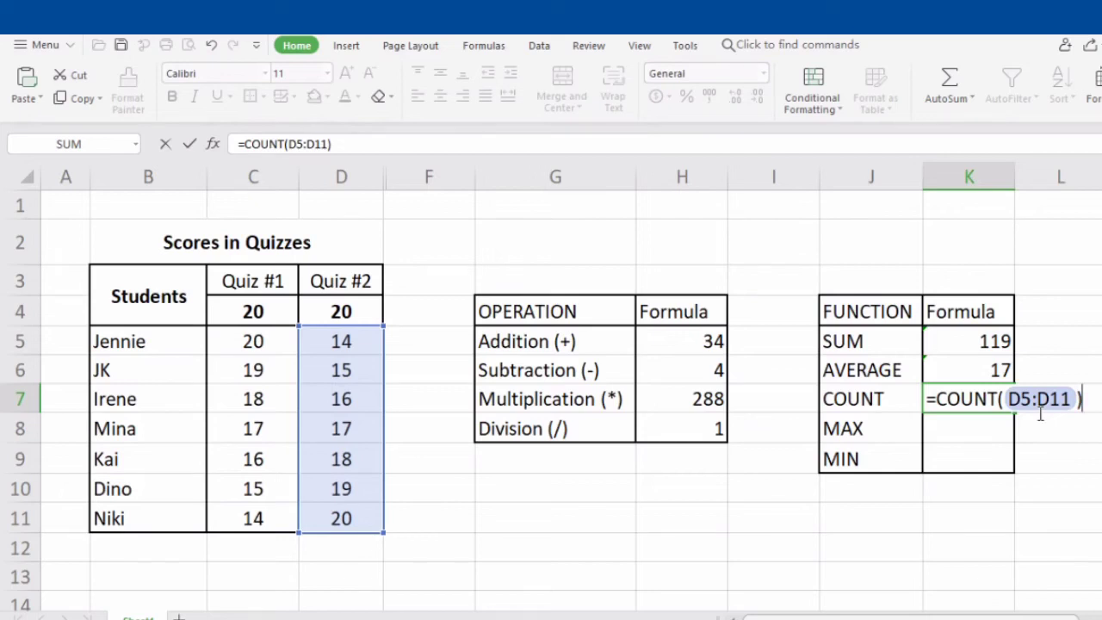
pyautogui.press('Return')
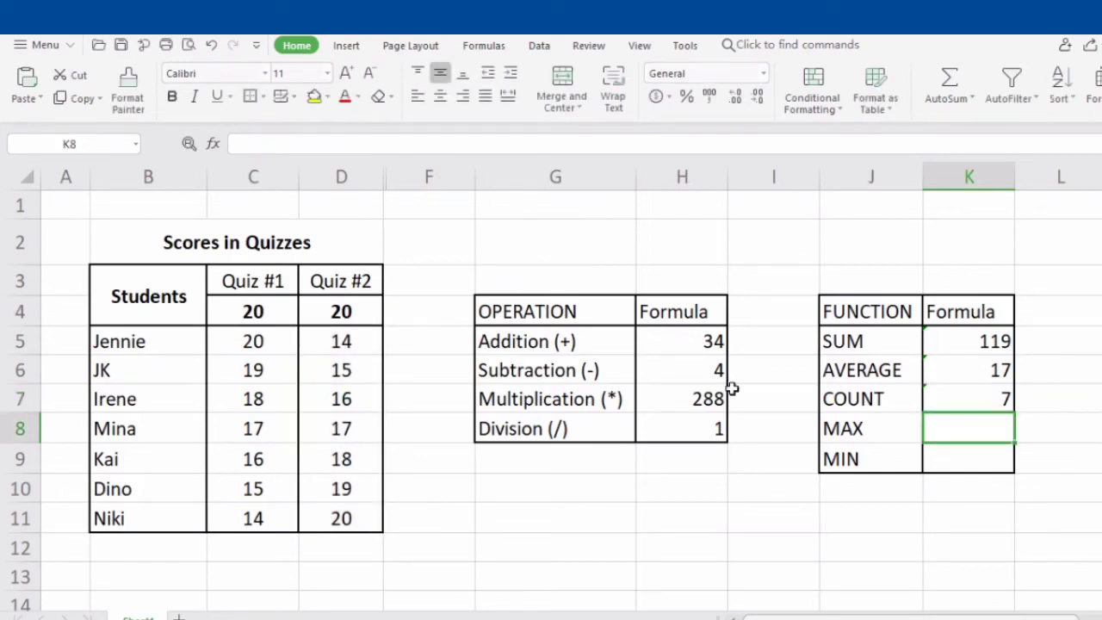
# Step: Go through the Quiz #2 scores from D5 to D11 one by one and compare them with the COUNT result in K7
pyautogui.click(358, 339)
pyautogui.click(353, 365)
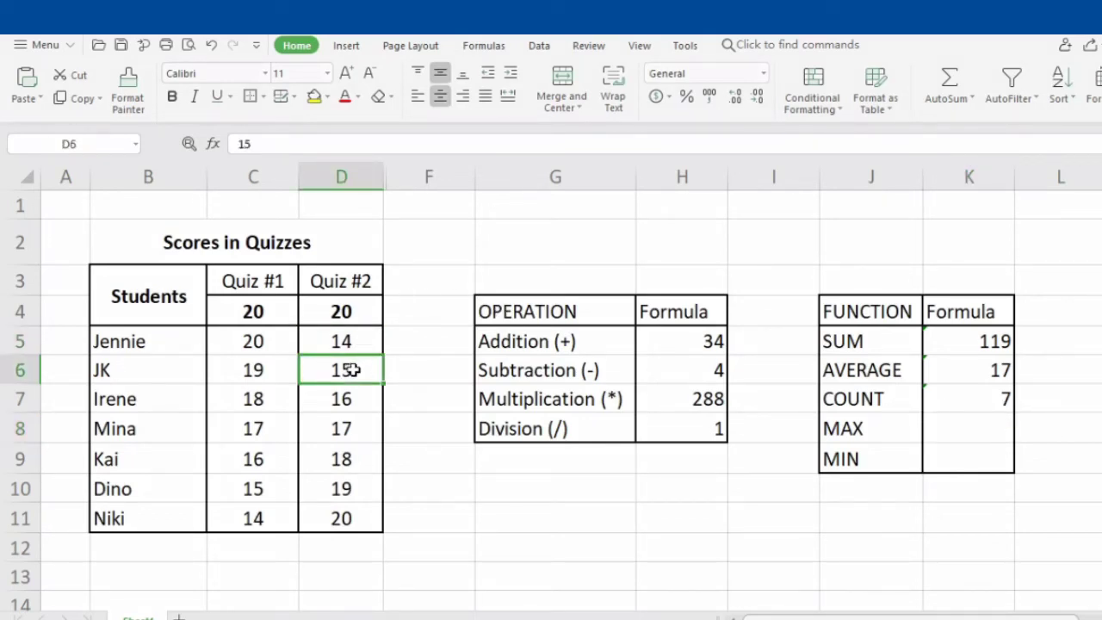
pyautogui.click(345, 398)
pyautogui.press('Down')
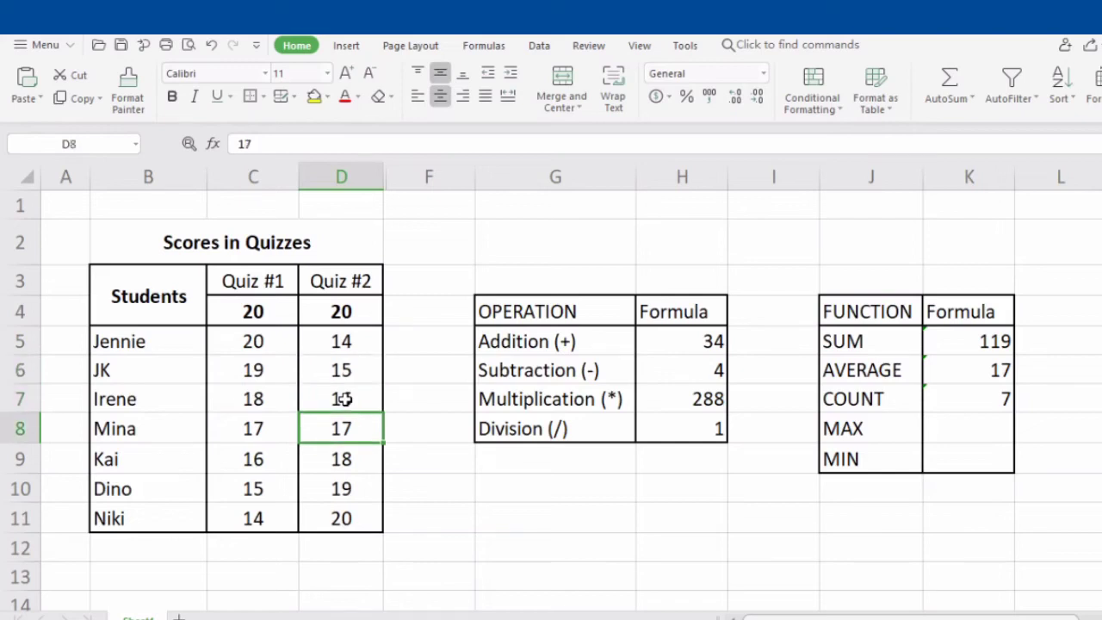
pyautogui.press('Down')
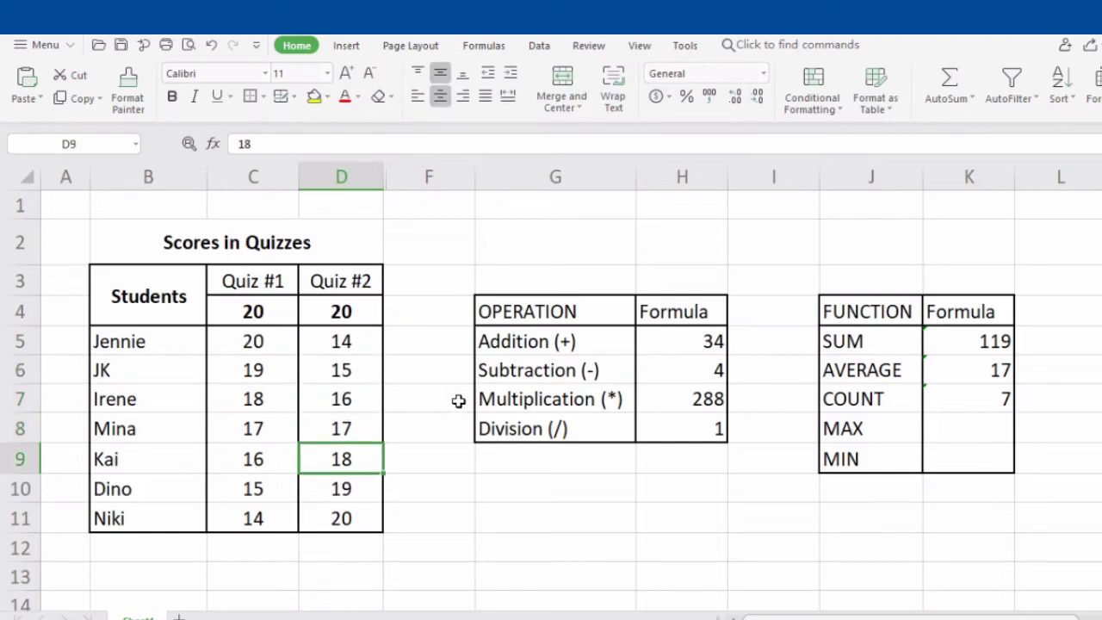
pyautogui.press('Down')
pyautogui.press('Down')
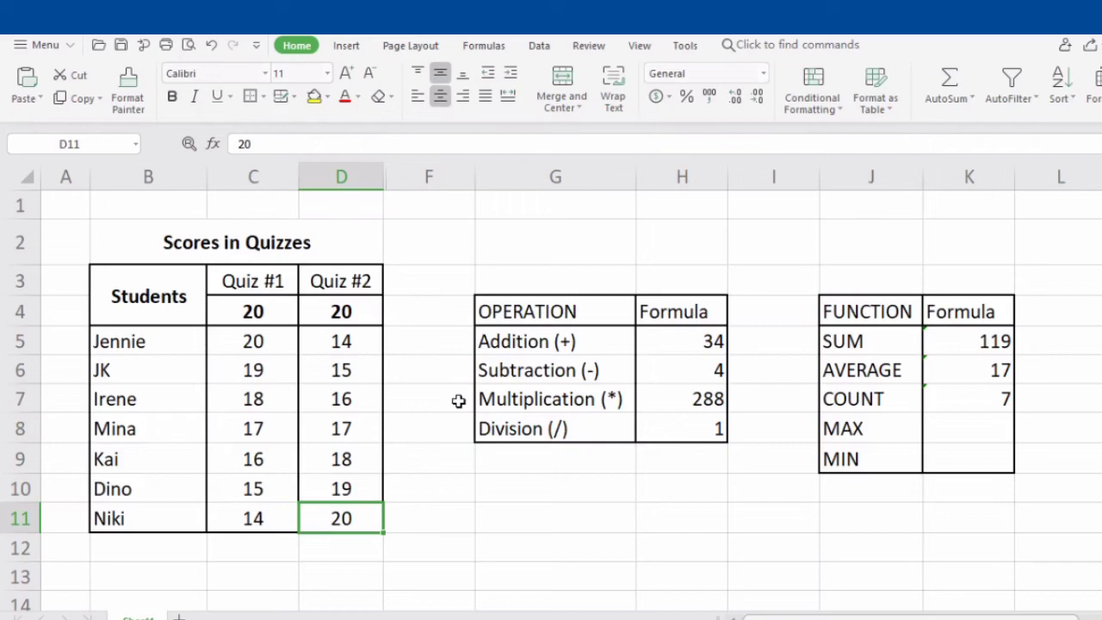
pyautogui.click(1009, 398)
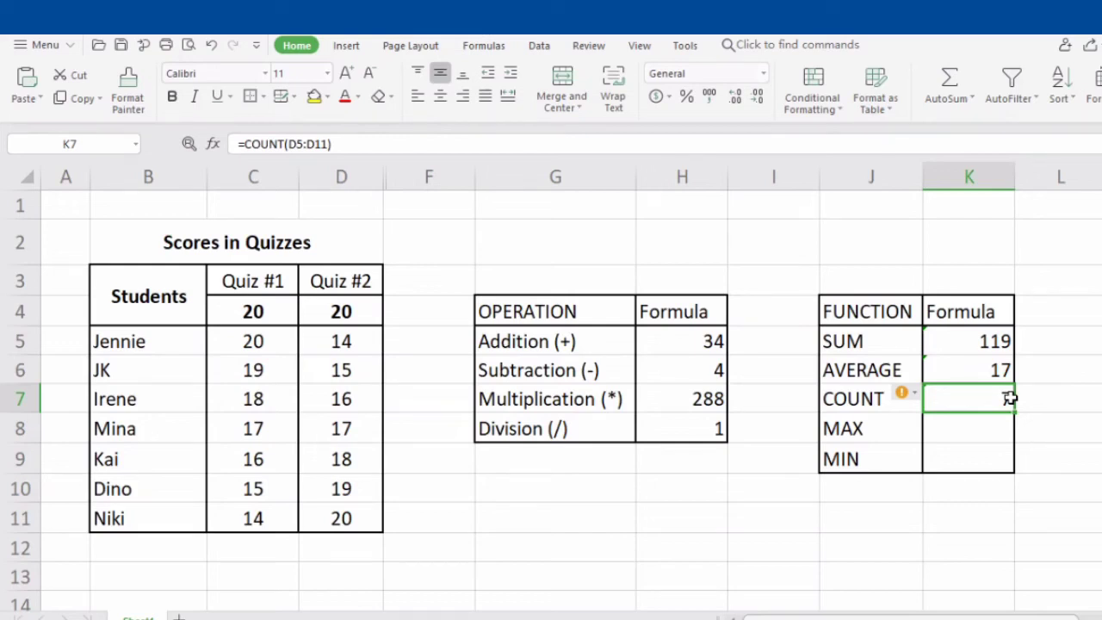
# Step: Enter the formula =MAX(D5:D11) in K8 to find the highest Quiz #2 score, and check it against the scores
pyautogui.click(993, 436)
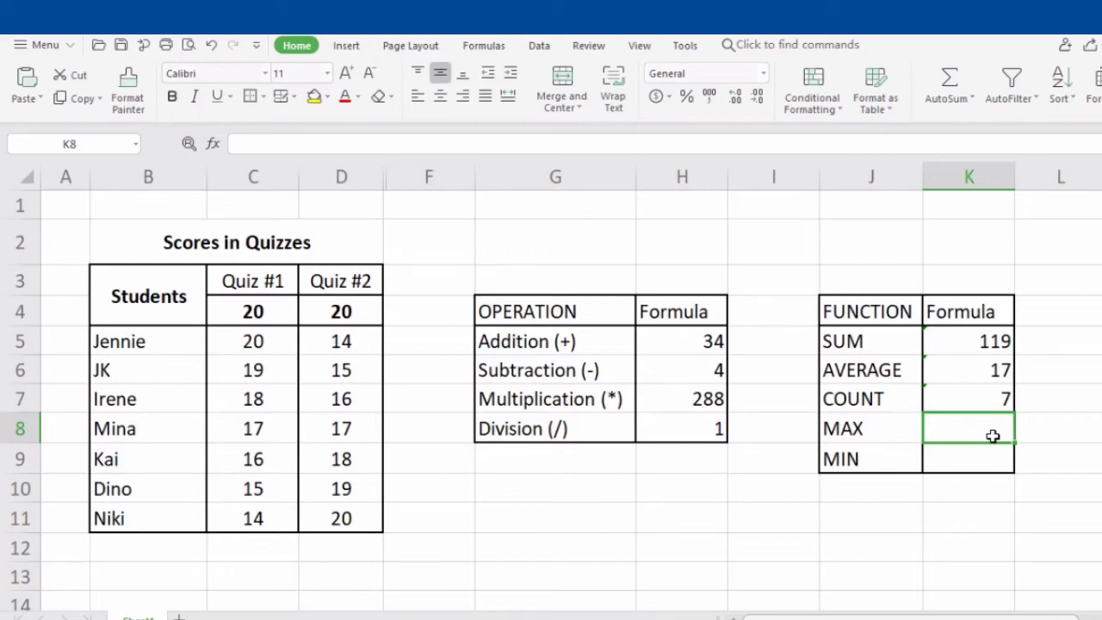
pyautogui.click(327, 337)
pyautogui.moveTo(326, 337); pyautogui.dragTo(327, 517)
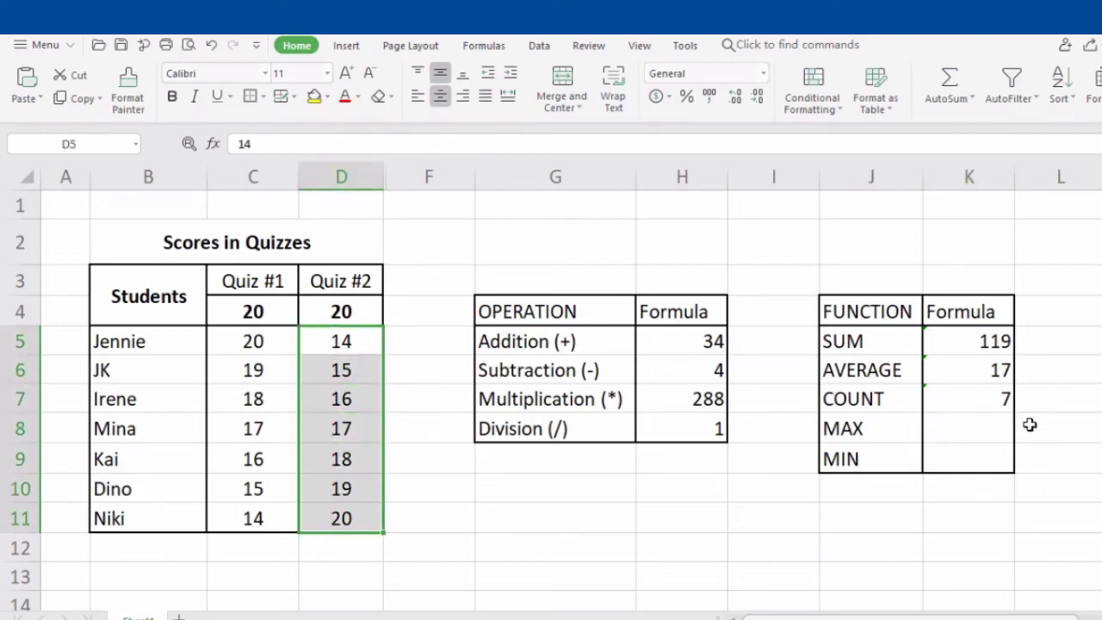
pyautogui.click(962, 435)
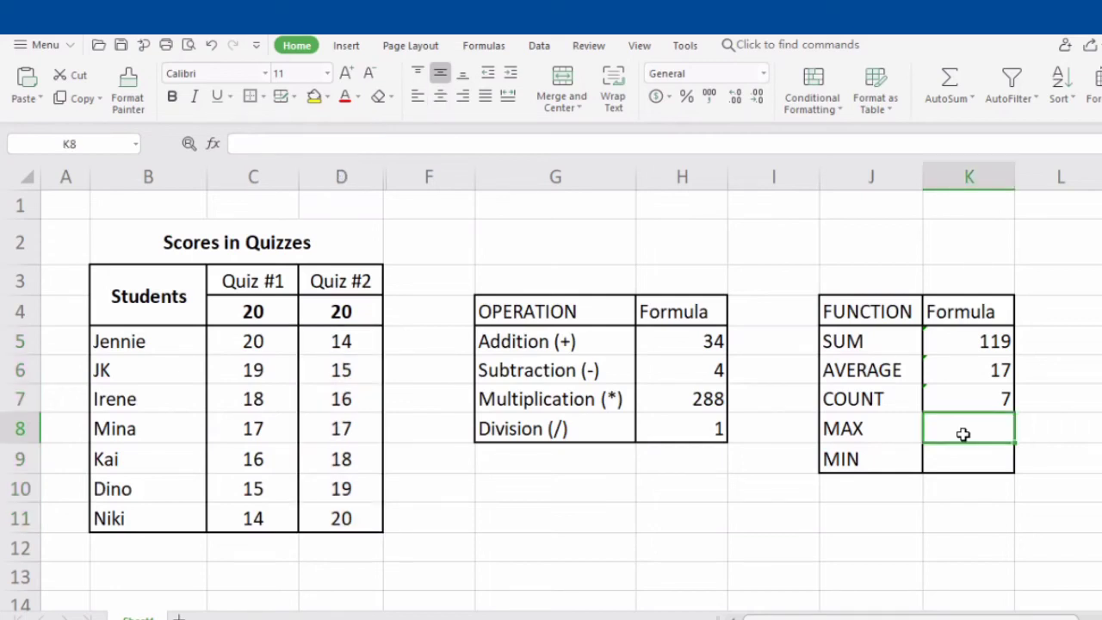
pyautogui.write('=')
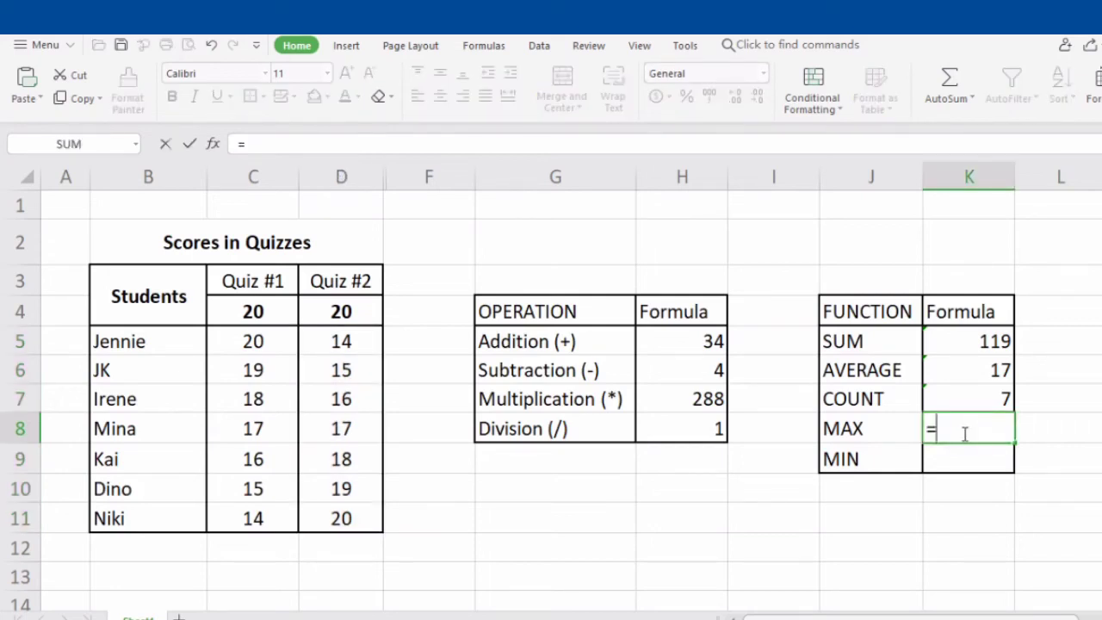
pyautogui.write('MAX')
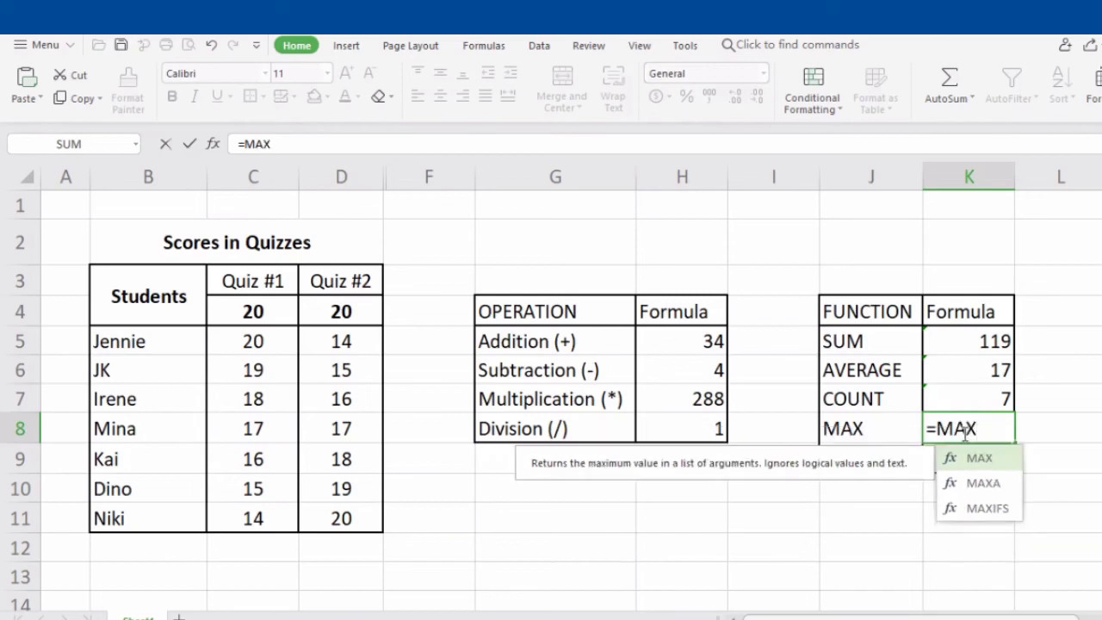
pyautogui.write('(')
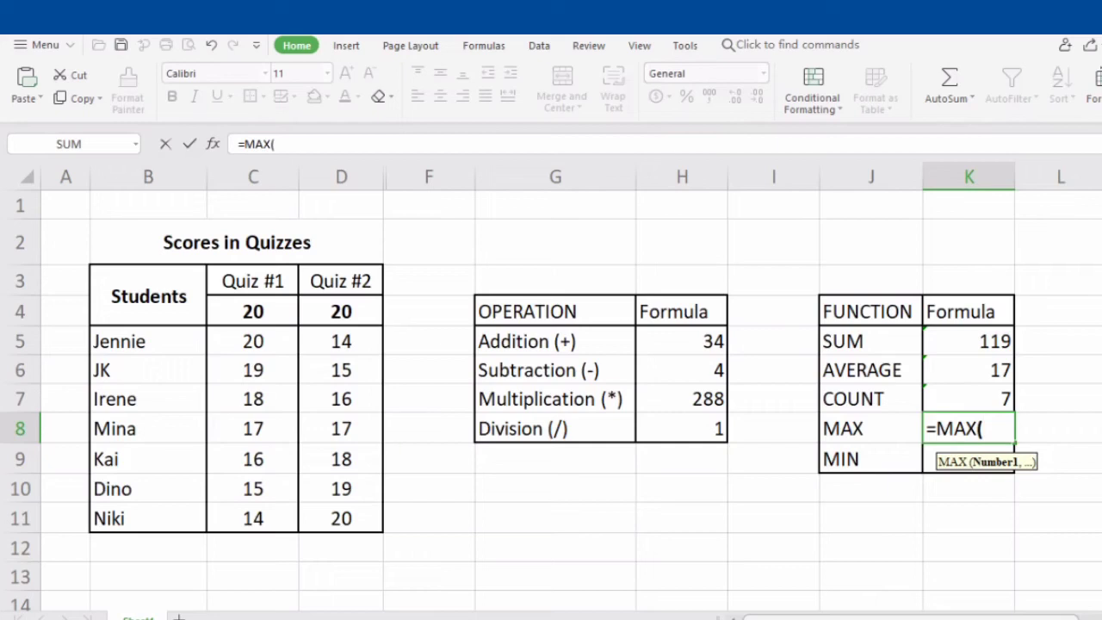
pyautogui.write('D5')
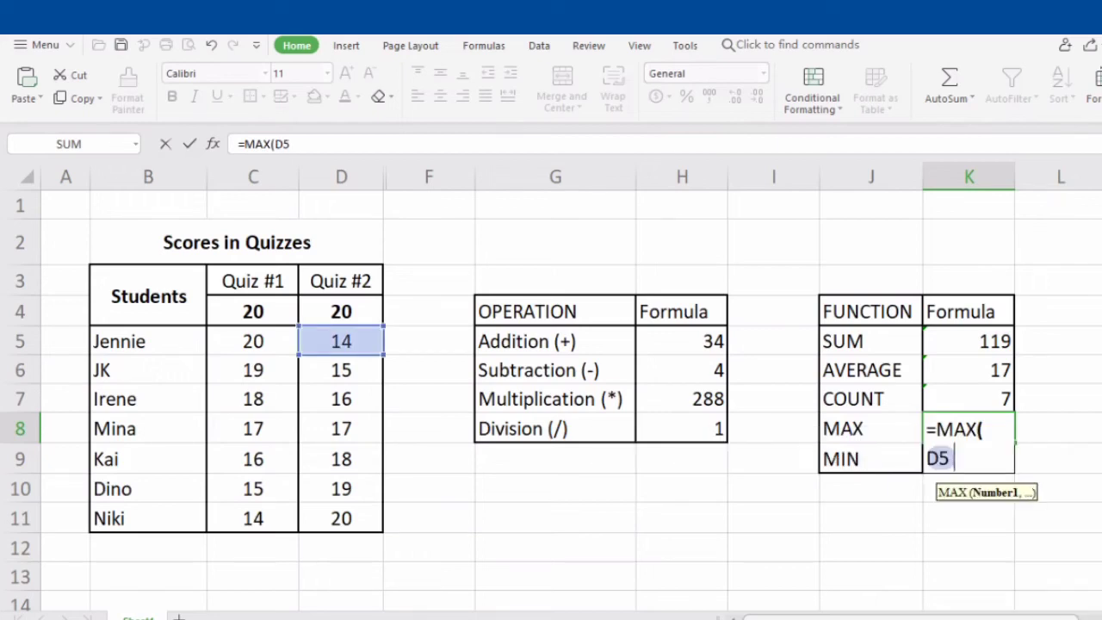
pyautogui.write(':')
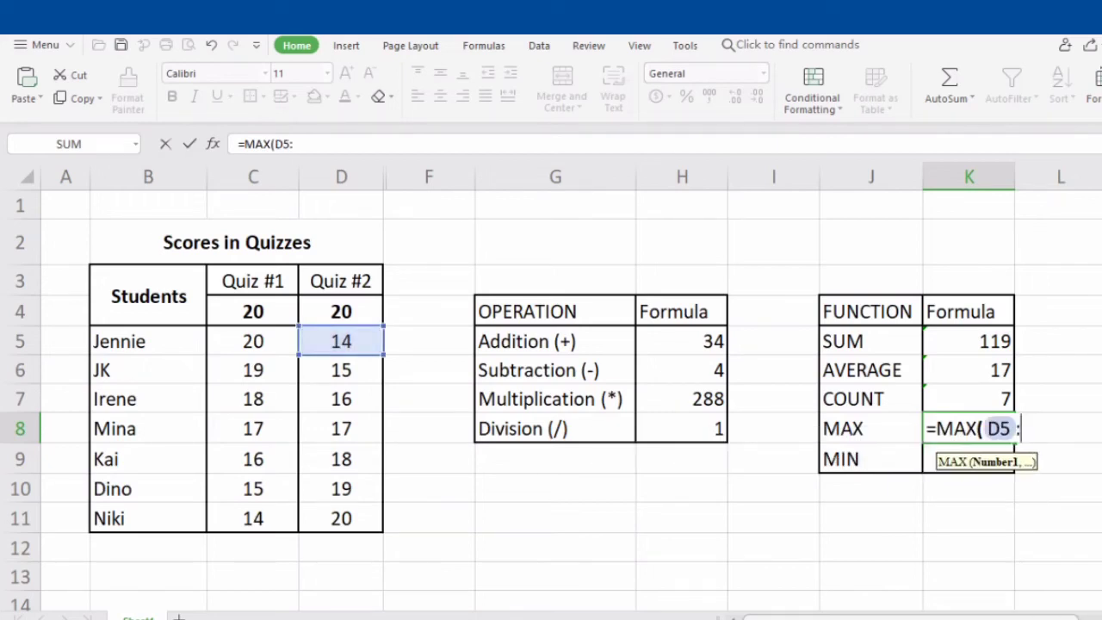
pyautogui.write('D11')
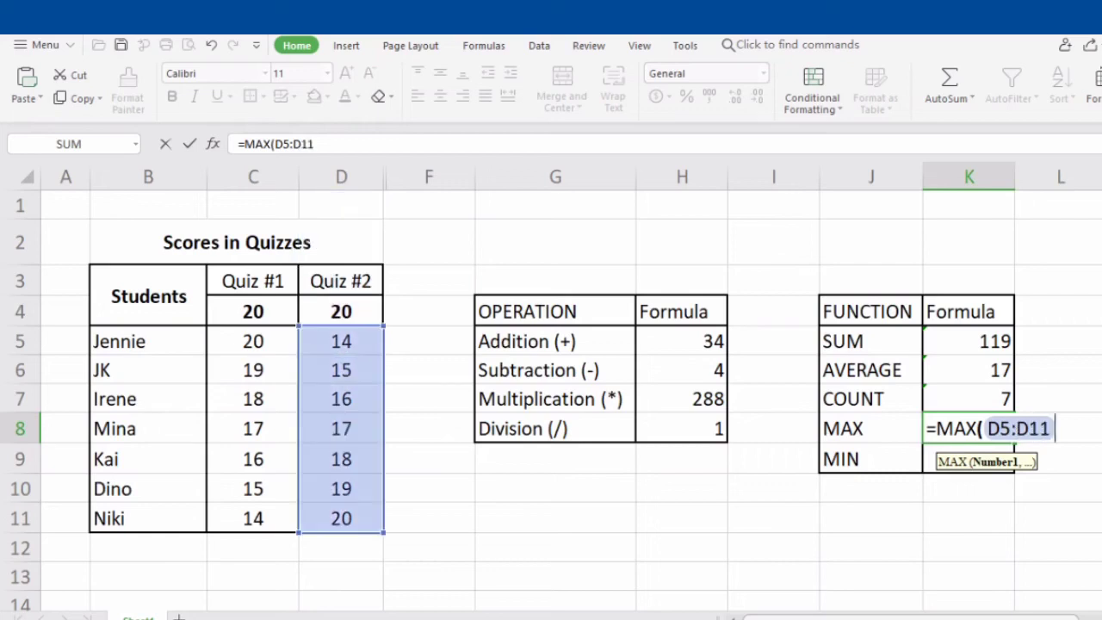
pyautogui.write(')')
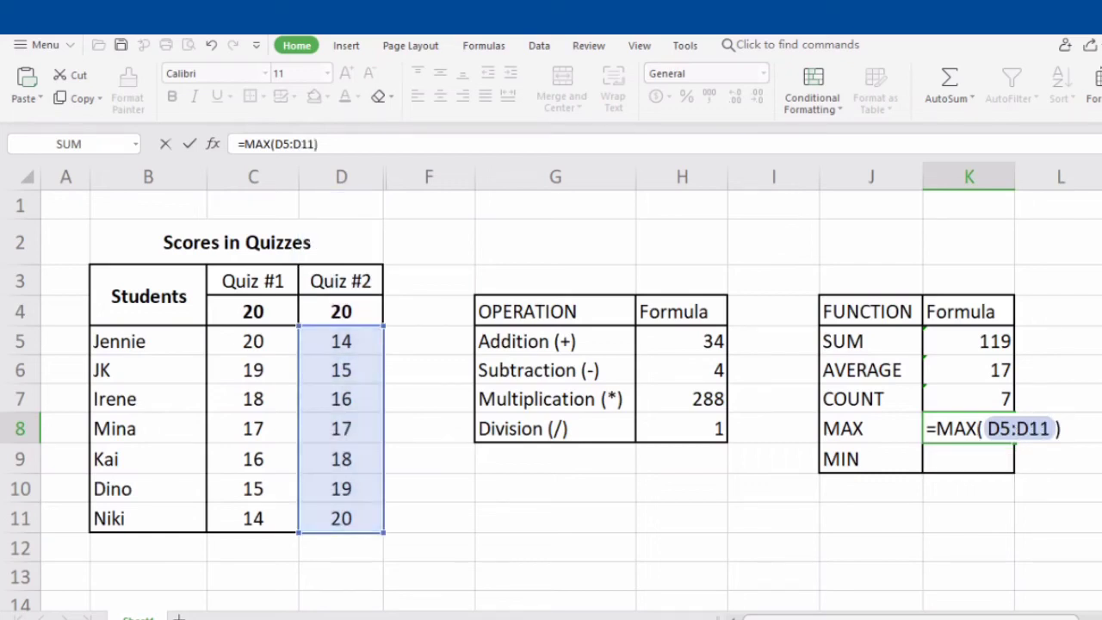
pyautogui.press('Return')
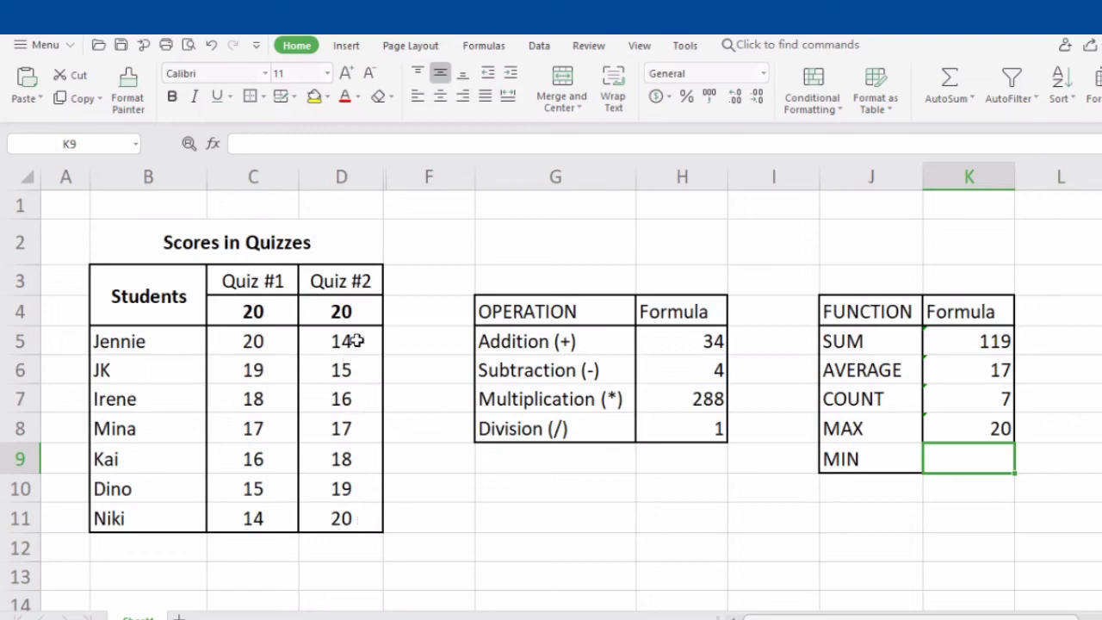
pyautogui.moveTo(350, 341); pyautogui.dragTo(352, 528)
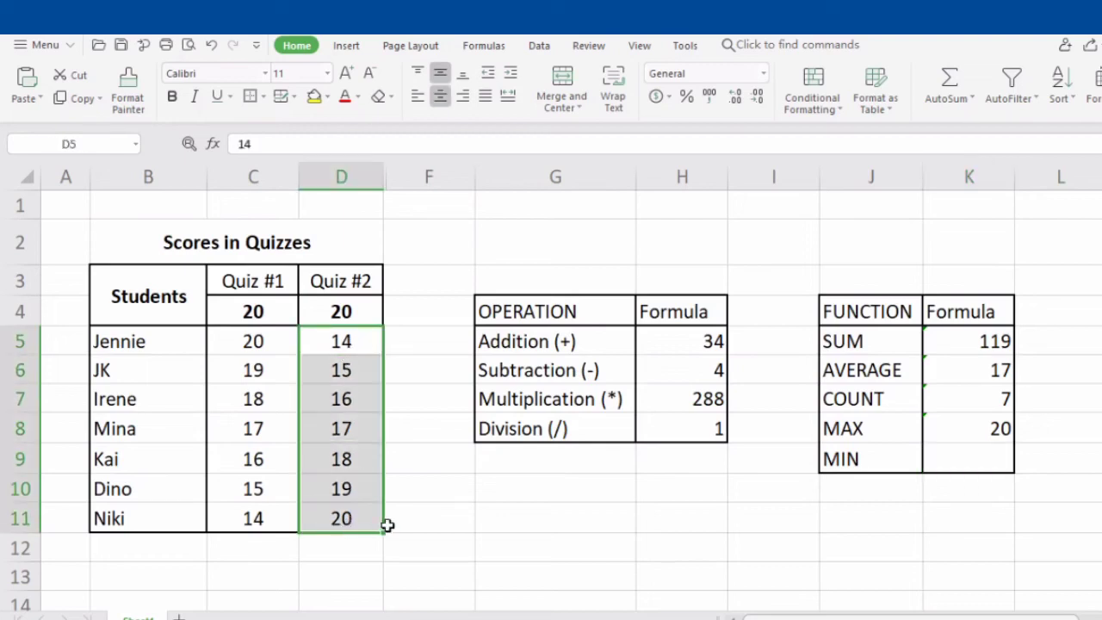
# Step: Enter the formula =MIN(D5:D11) in K9 to find the lowest Quiz #2 score, and check it against the scores
pyautogui.click(969, 459)
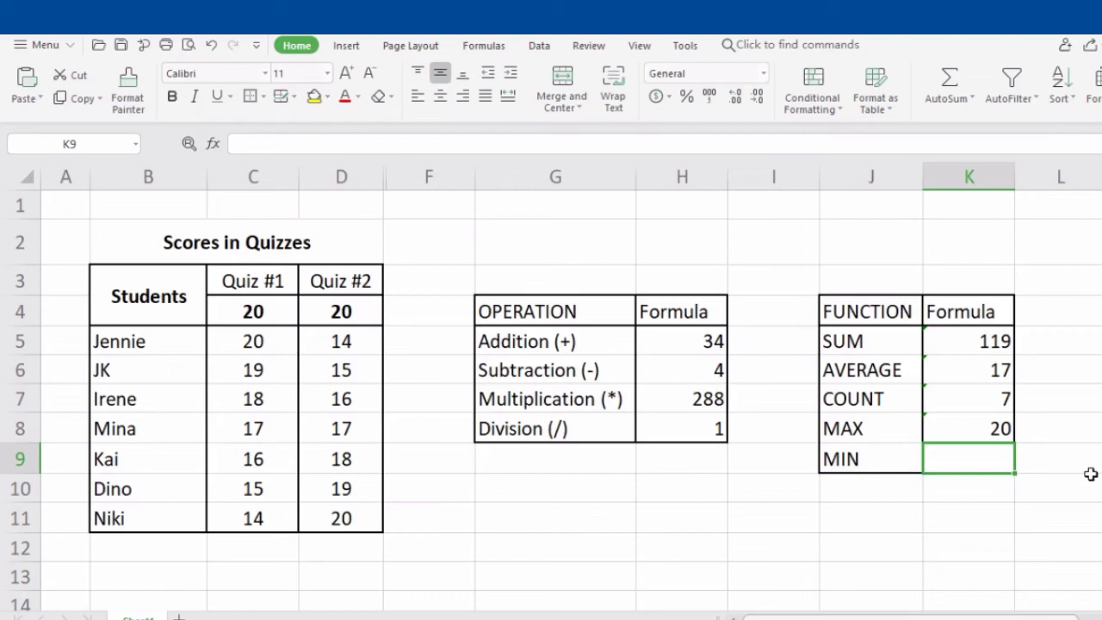
pyautogui.click(326, 338)
pyautogui.moveTo(326, 339); pyautogui.dragTo(325, 515)
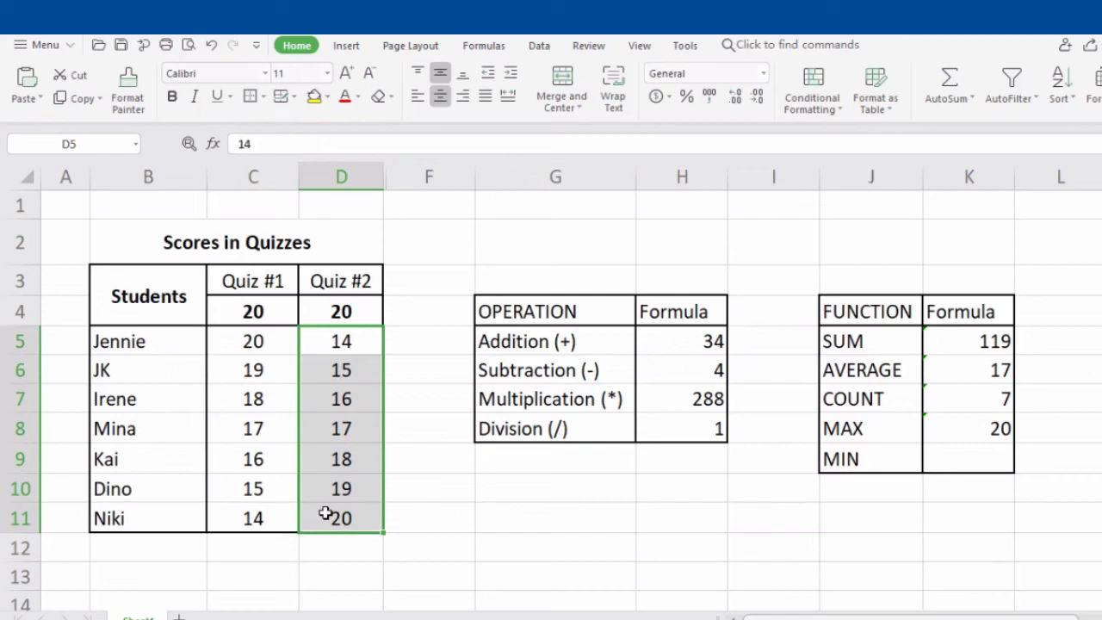
pyautogui.click(953, 459)
pyautogui.write('=')
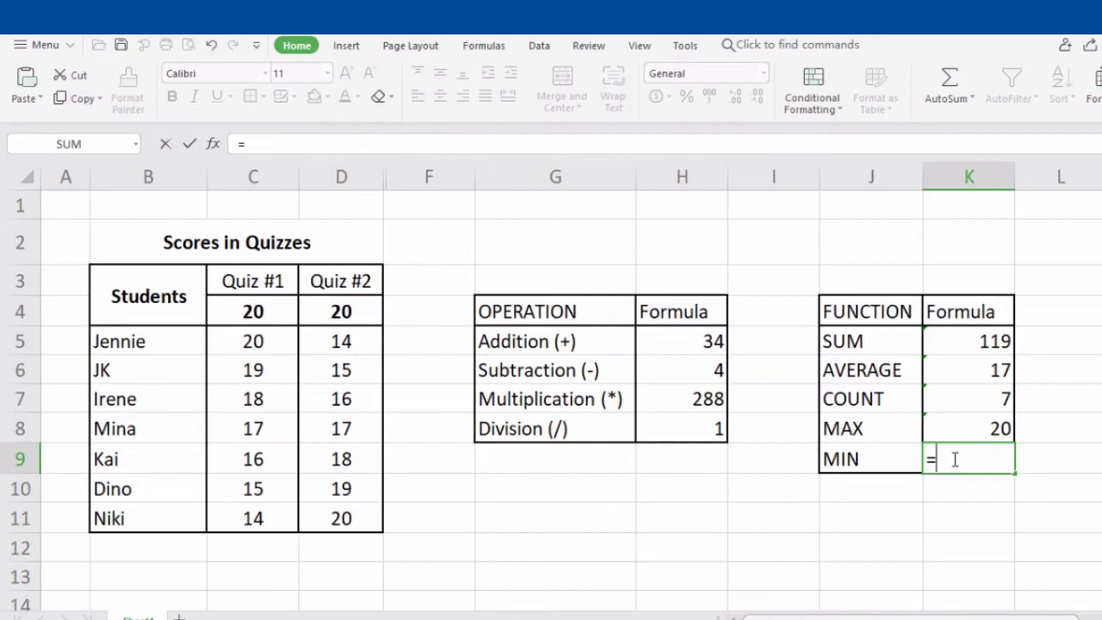
pyautogui.write('MIN')
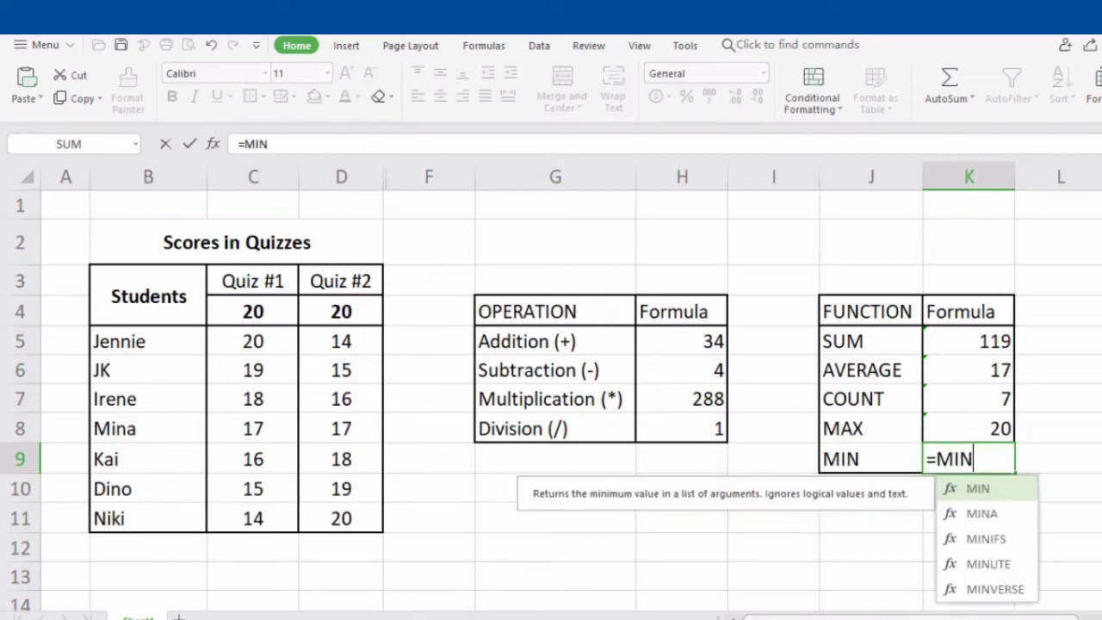
pyautogui.write('(')
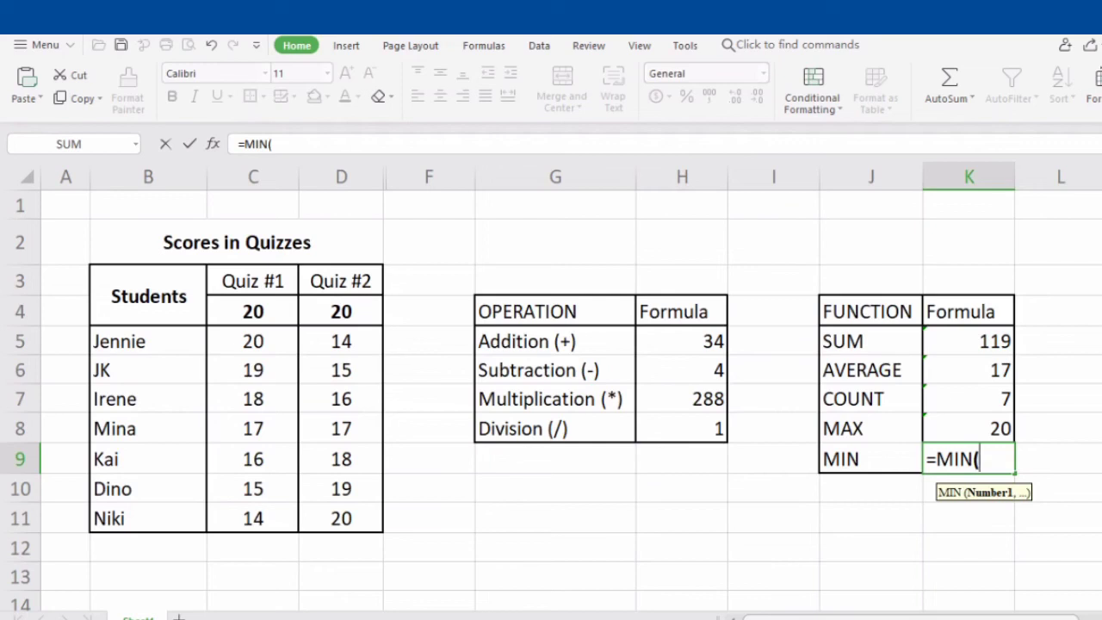
pyautogui.write('D5')
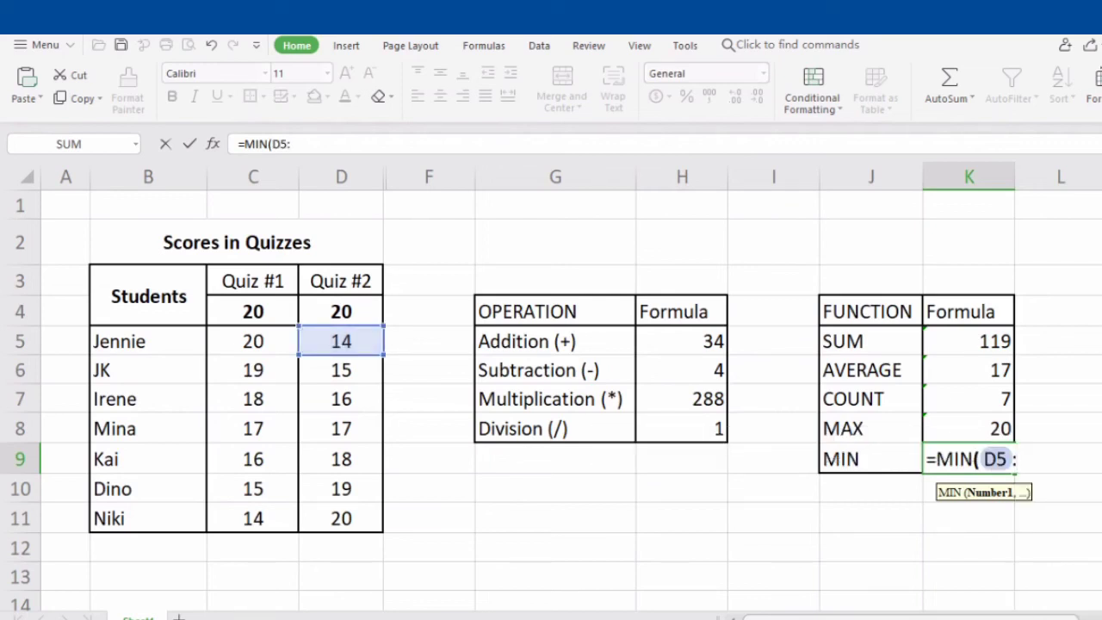
pyautogui.write(':D11')
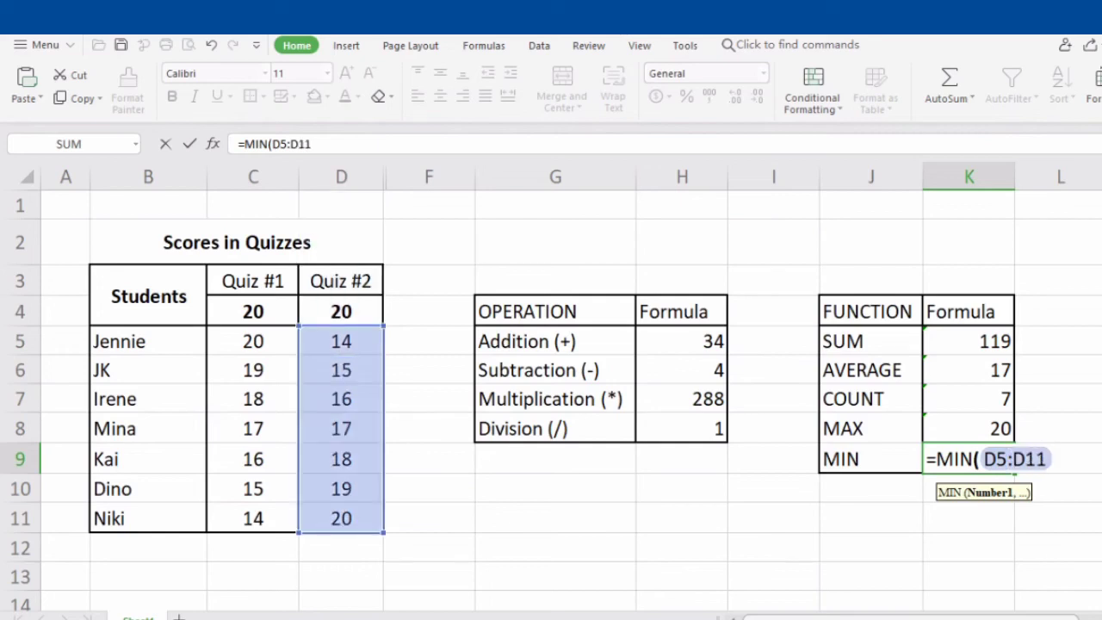
pyautogui.write(')')
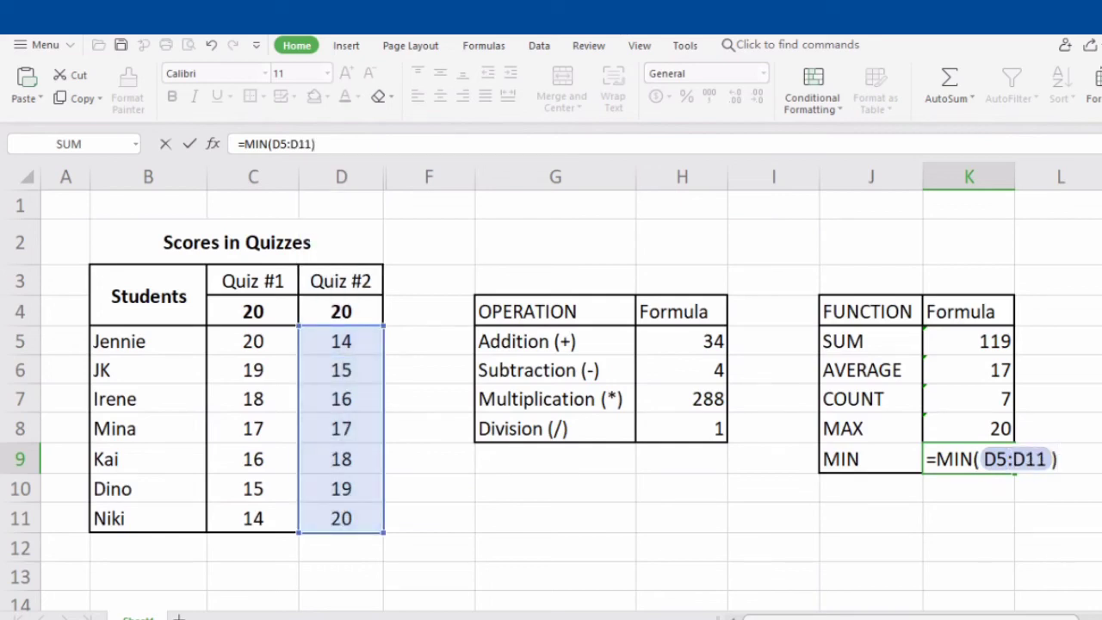
pyautogui.press('Return')
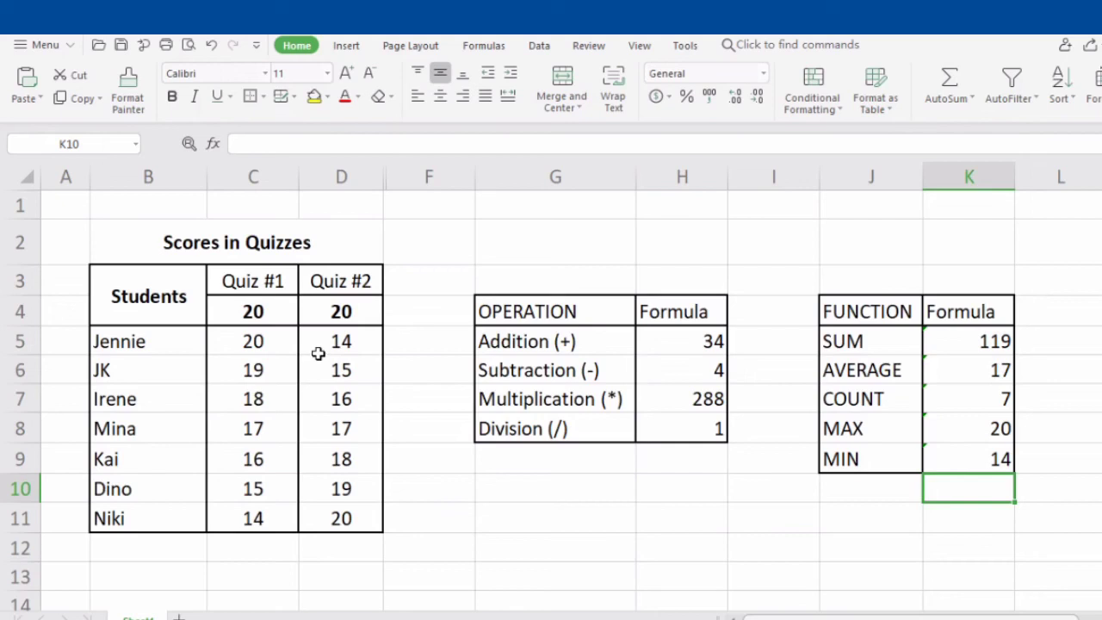
pyautogui.moveTo(319, 341); pyautogui.dragTo(317, 516)
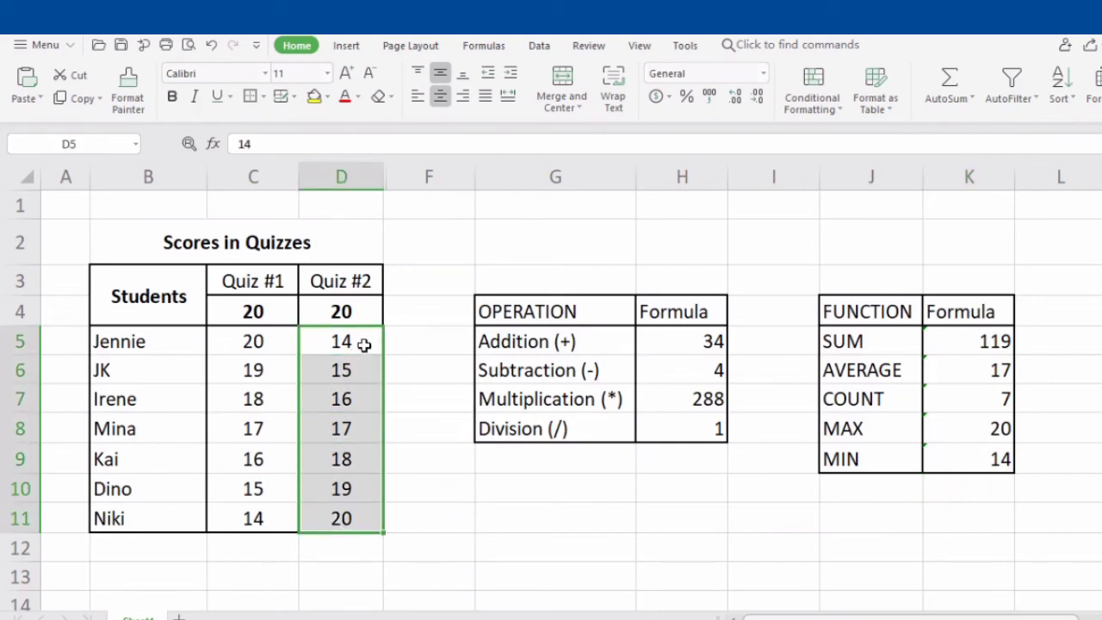